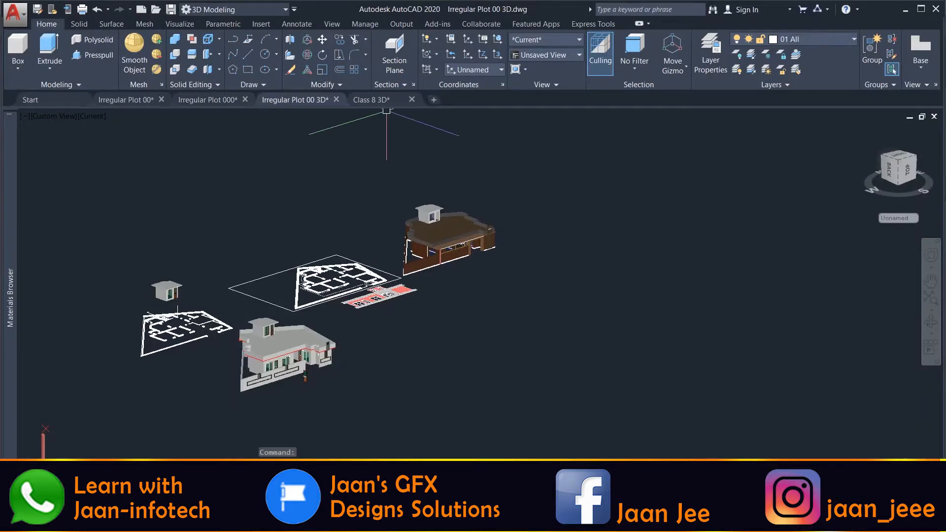
Examine the 3D house model and its separate glazed door in the Irregular Plot 00 3D drawing.
scroll(306, 363, up, 8)
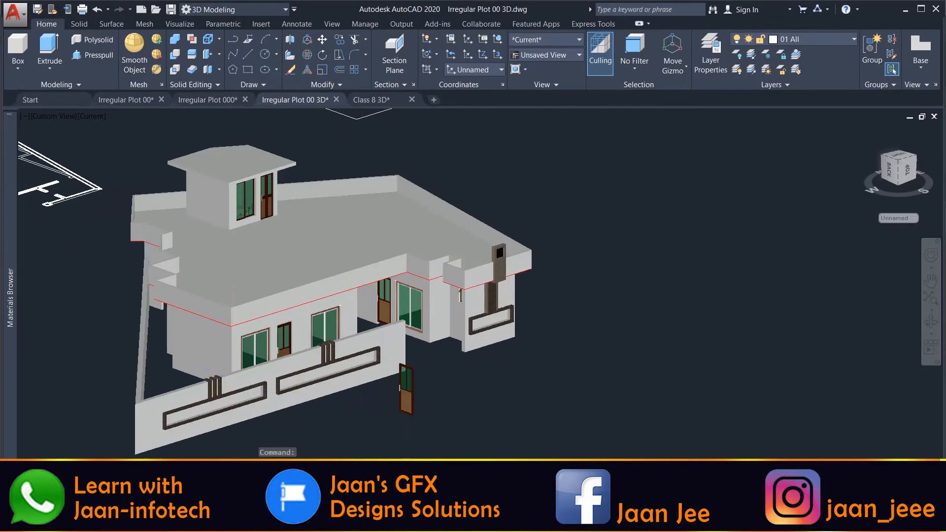
scroll(289, 311, down, 2)
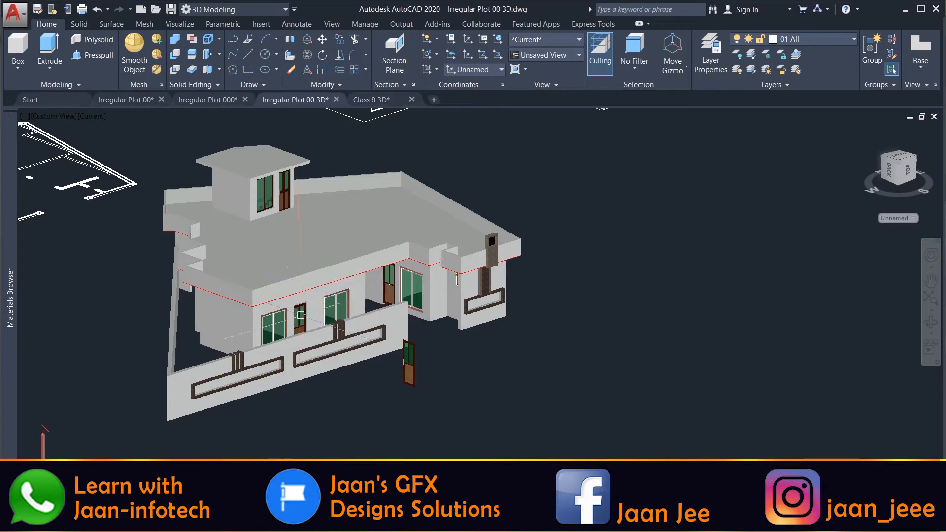
mouse_move(301, 316)
scroll(401, 376, up, 3)
scroll(418, 357, up, 6)
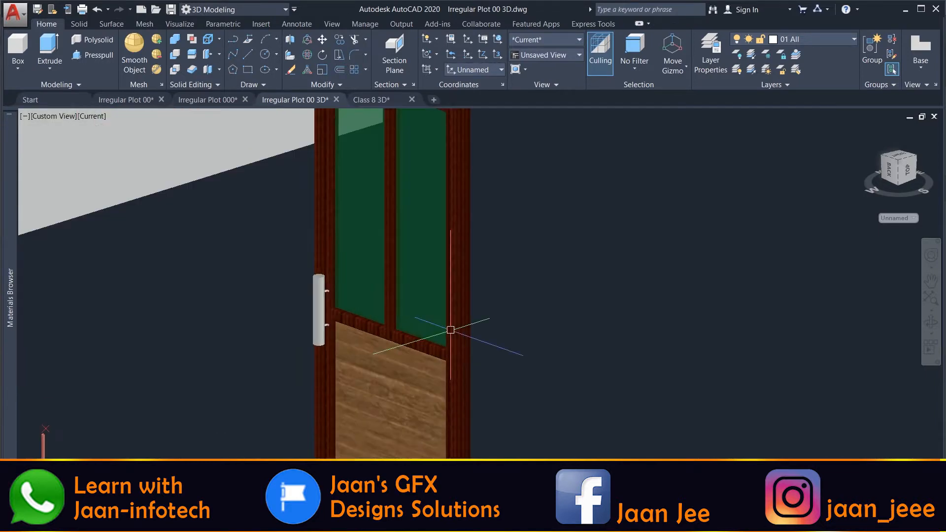
scroll(447, 332, down, 2)
scroll(450, 329, down, 5)
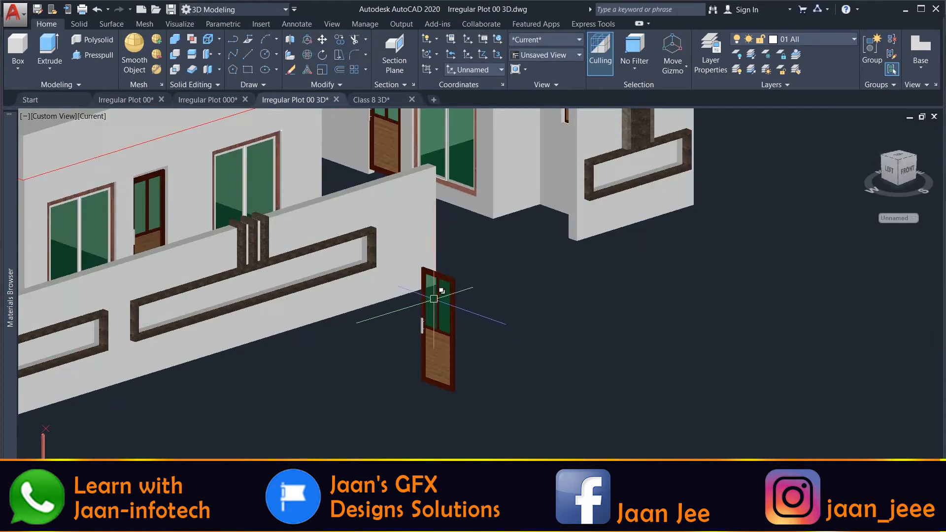
scroll(446, 320, down, 2)
scroll(431, 298, down, 3)
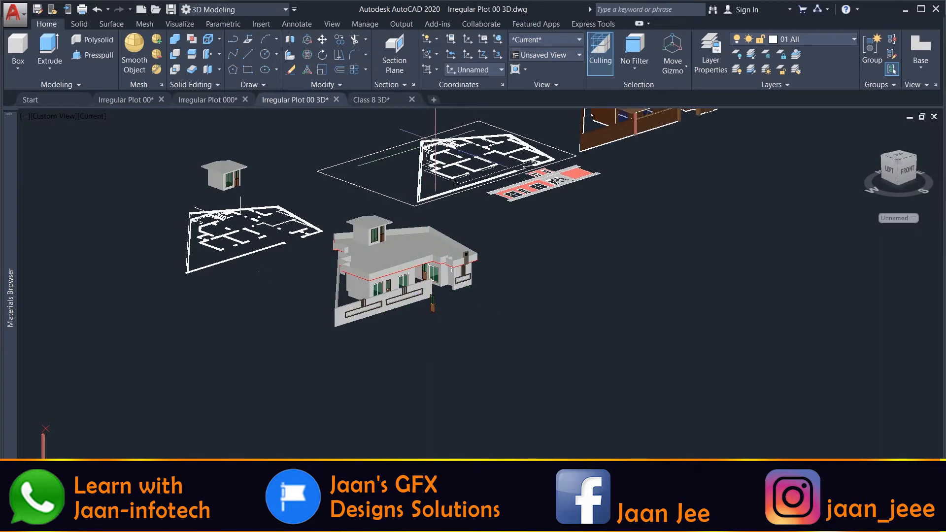
scroll(435, 163, down, 2)
scroll(423, 187, down, 2)
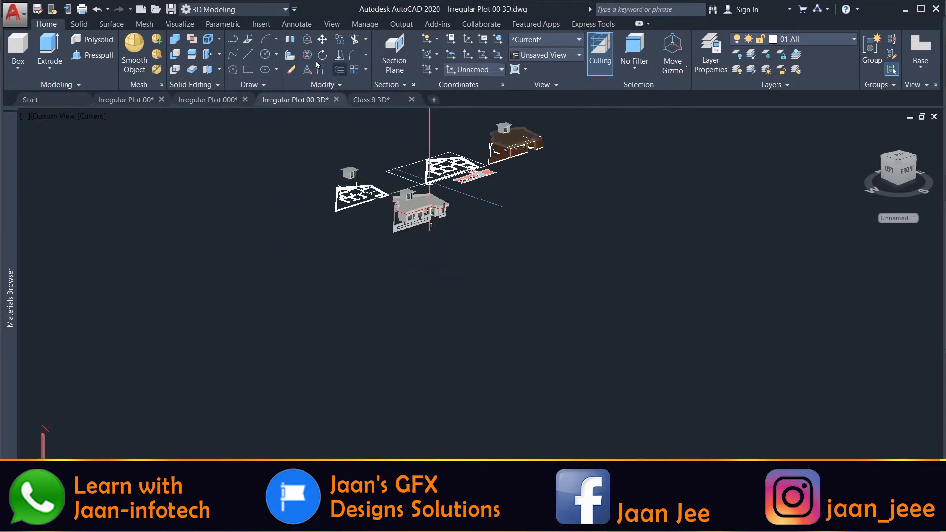
Switch to the Class 8 3D drawing and look over the floor plan of the irregular plot.
click(377, 102)
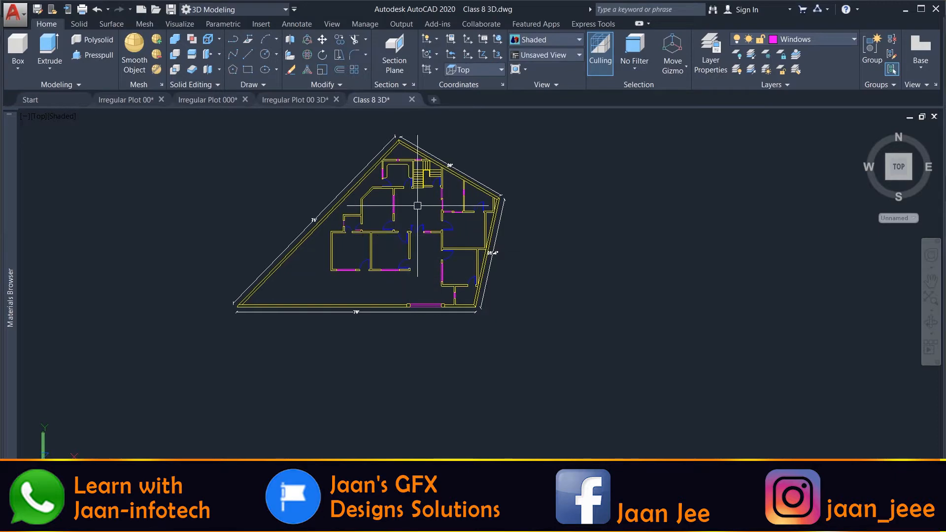
scroll(438, 151, up, 2)
scroll(450, 186, down, 4)
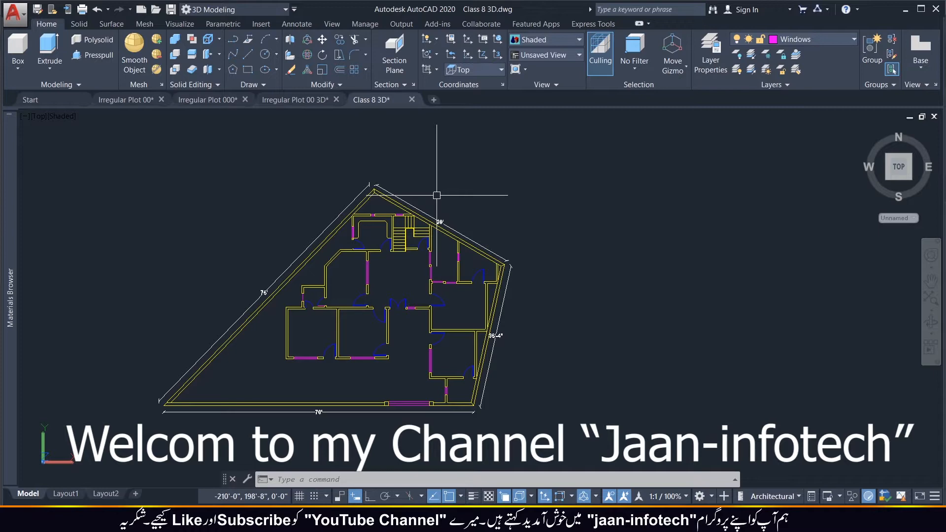
scroll(381, 365, up, 2)
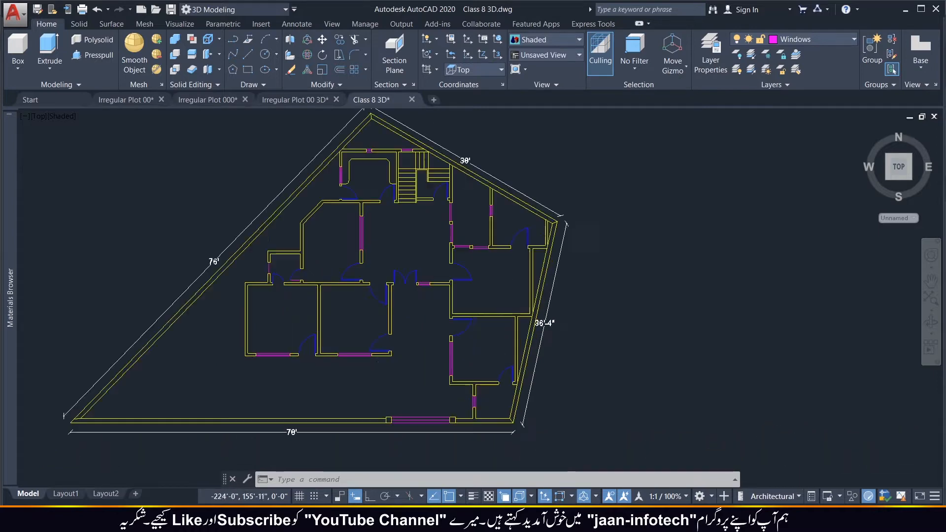
scroll(381, 365, down, 3)
scroll(297, 242, up, 4)
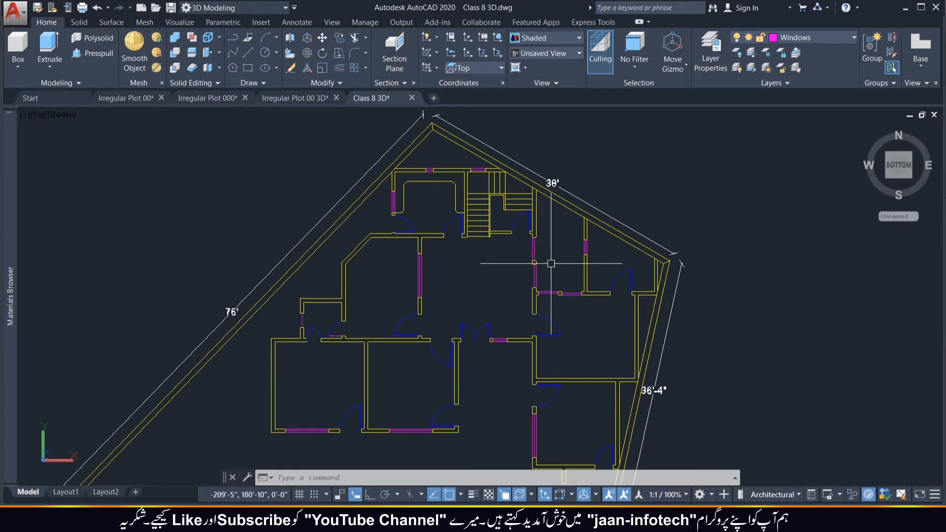
scroll(510, 296, down, 3)
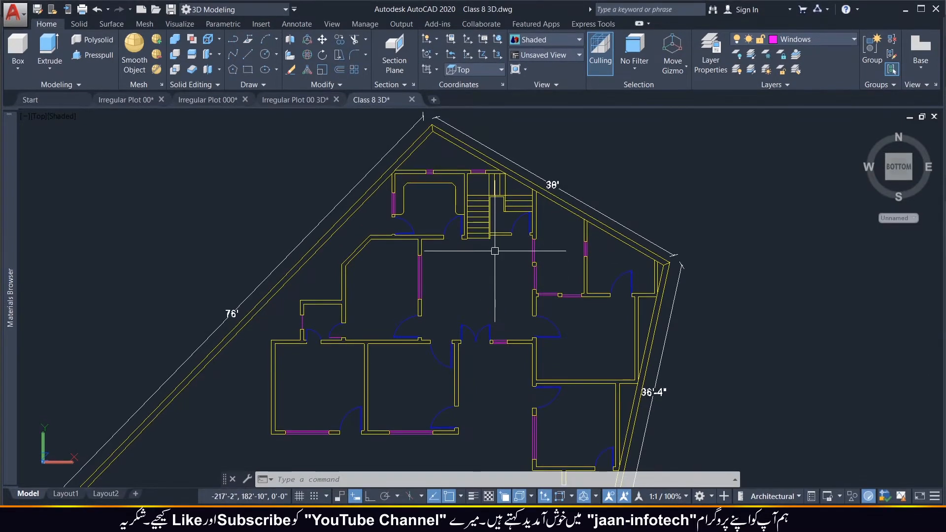
scroll(495, 280, up, 3)
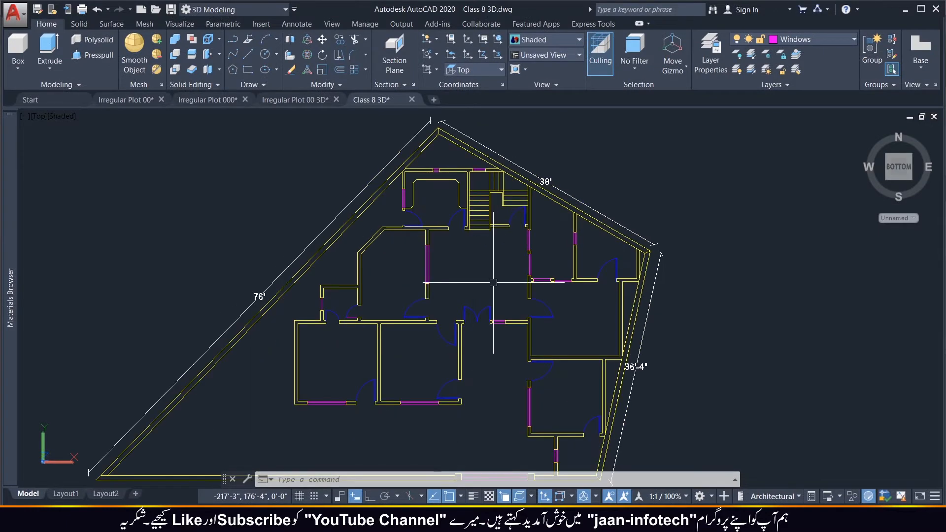
scroll(494, 280, down, 4)
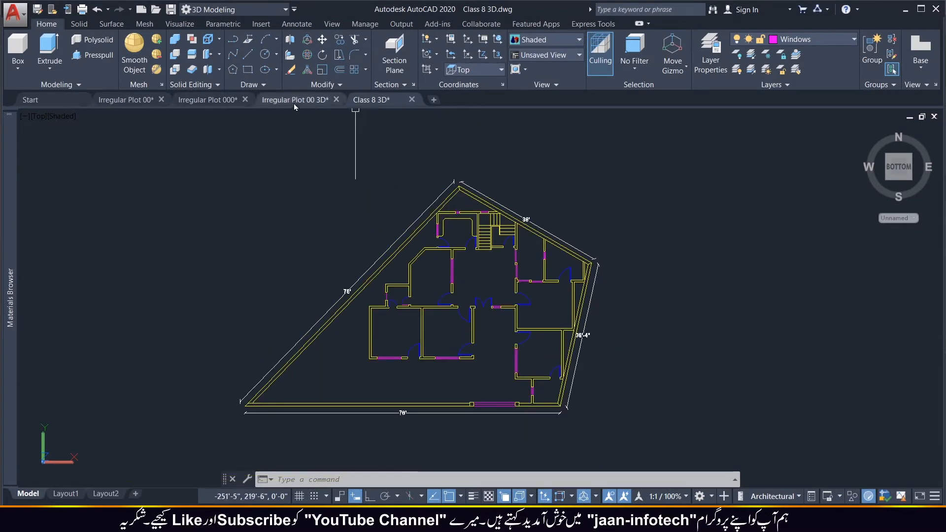
View the 3D wall model in the Irregular Plot 00 drawing, and return to the Class 8 3D drawing.
click(139, 101)
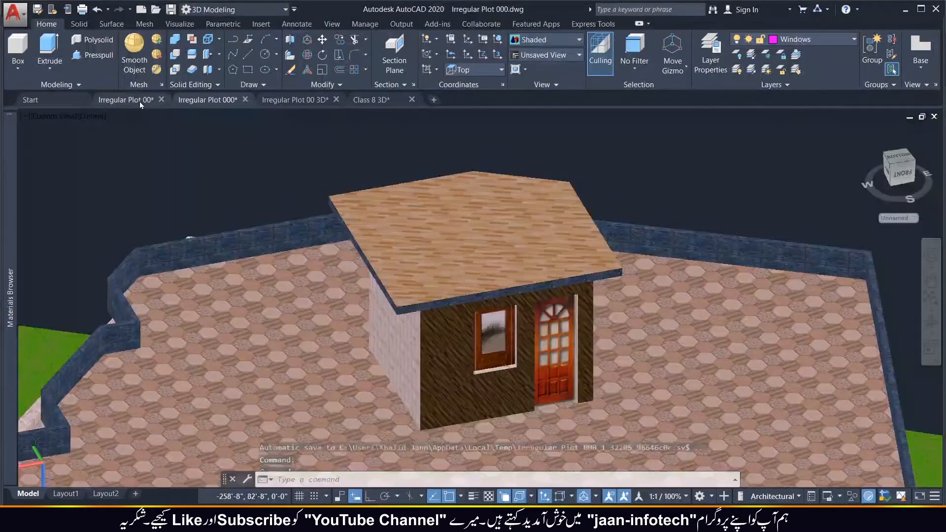
scroll(484, 326, up, 3)
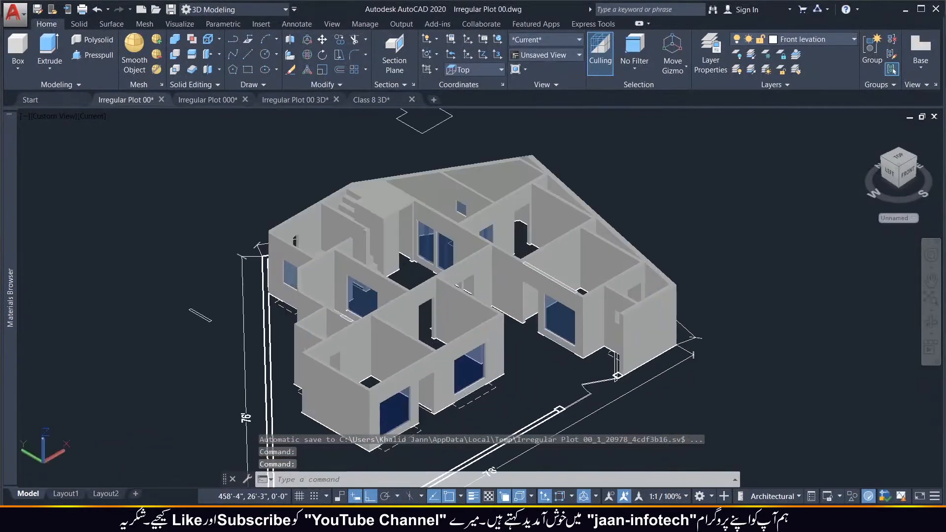
click(394, 104)
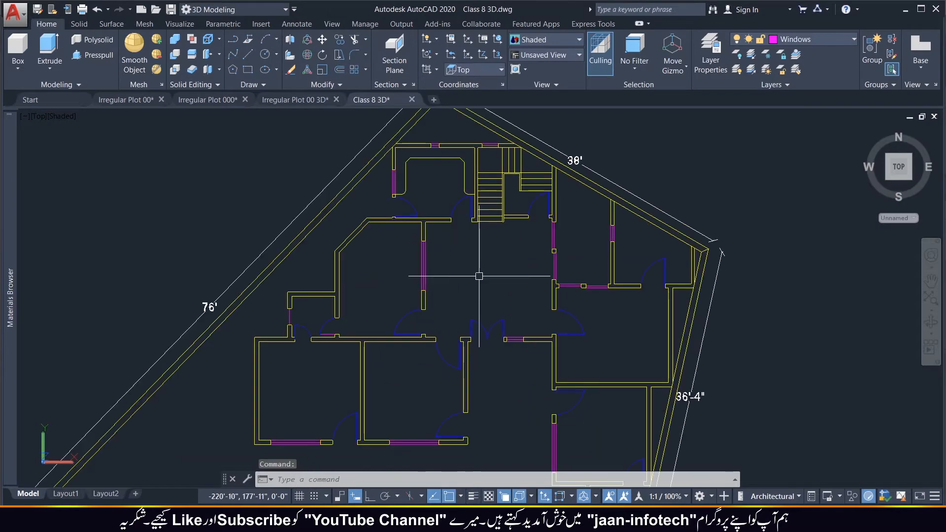
Examine the floor plan's rooms, staircase, doors, windows and boundary wall in detail.
scroll(479, 276, down, 3)
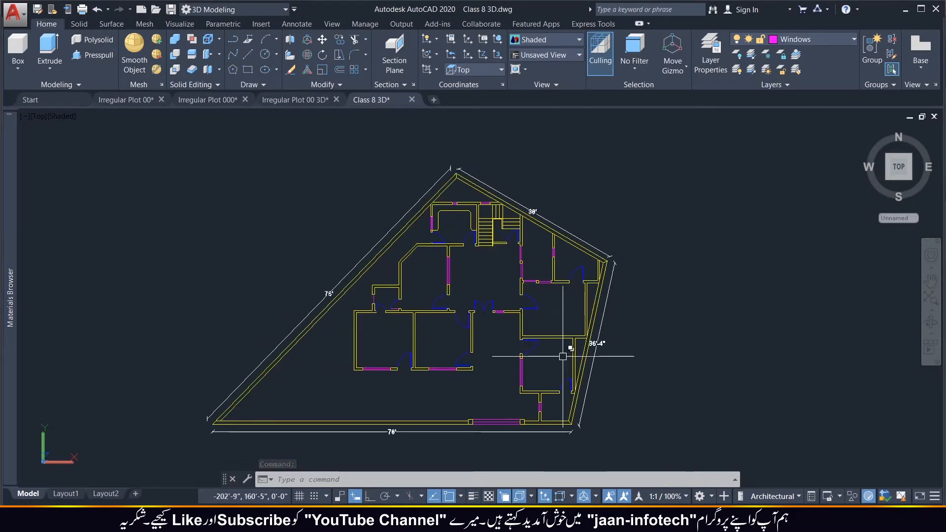
scroll(564, 353, up, 2)
scroll(570, 353, down, 3)
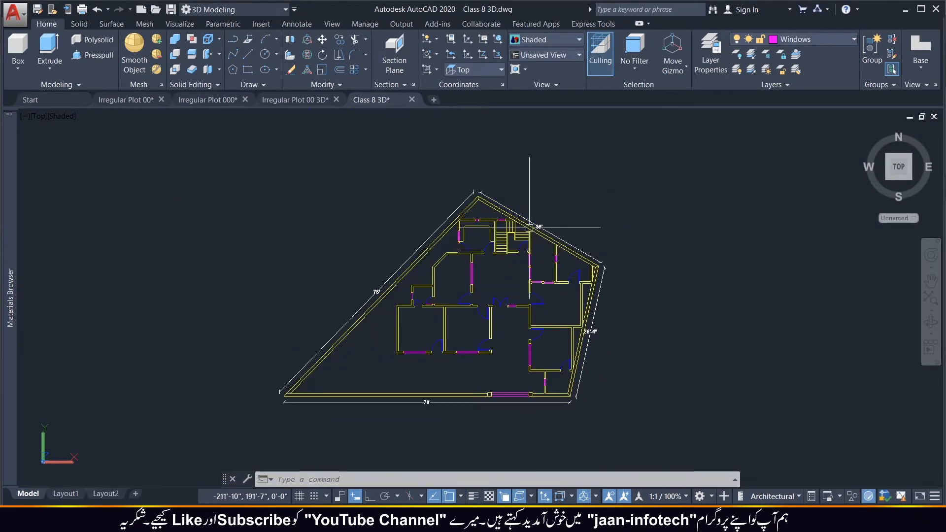
scroll(529, 228, up, 5)
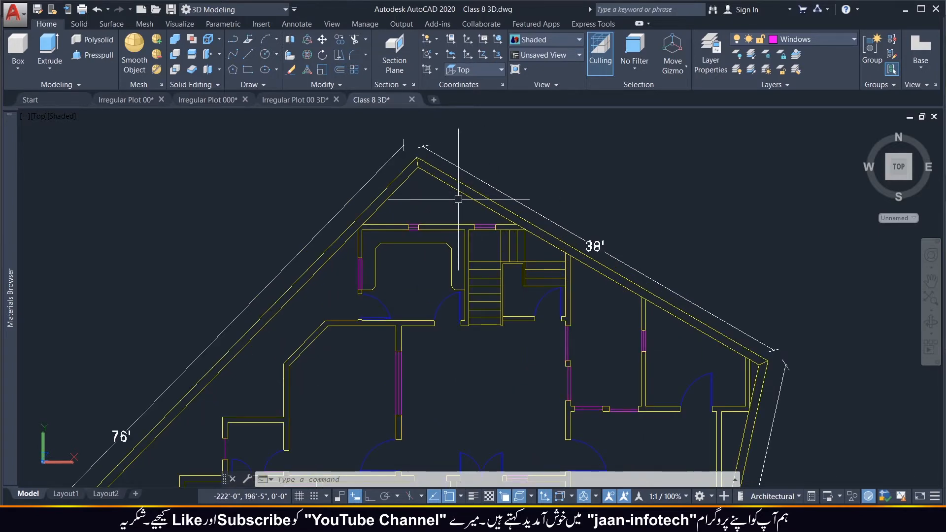
scroll(460, 197, down, 2)
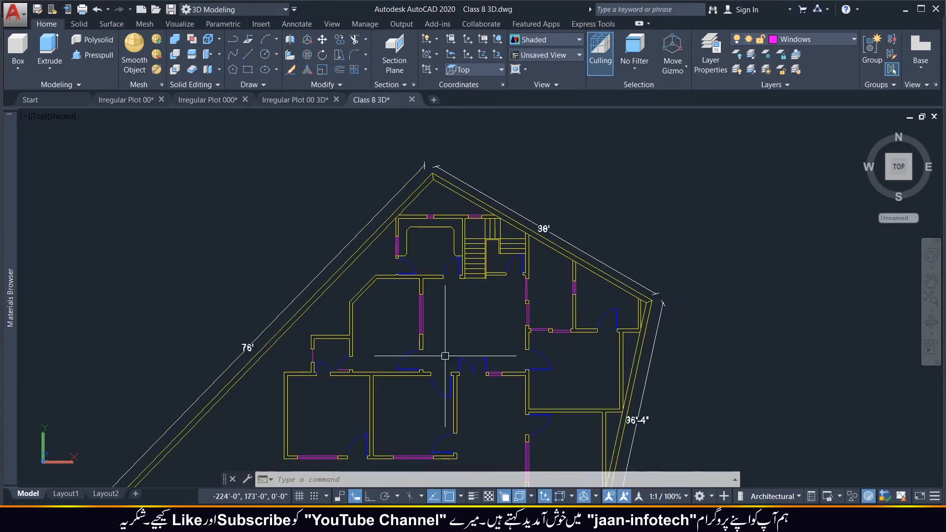
scroll(445, 356, down, 3)
scroll(422, 356, up, 3)
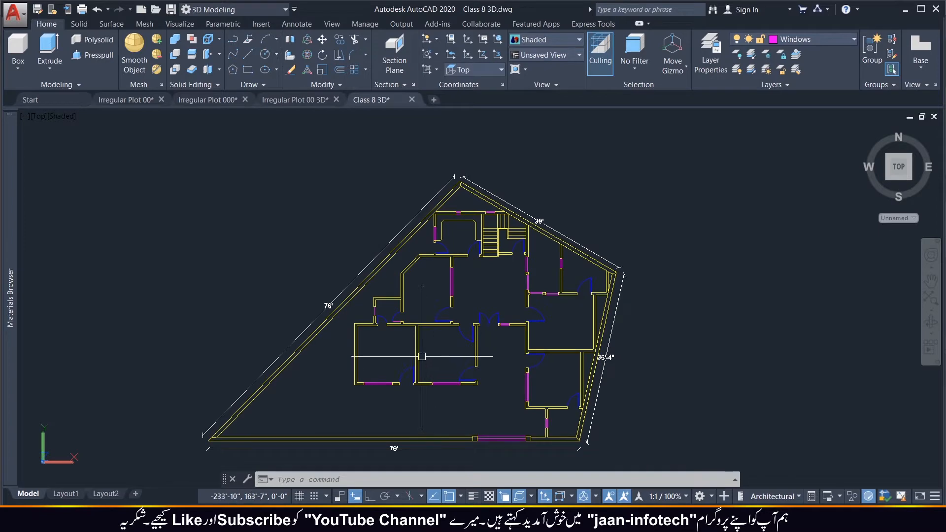
scroll(421, 356, up, 2)
scroll(422, 356, up, 2)
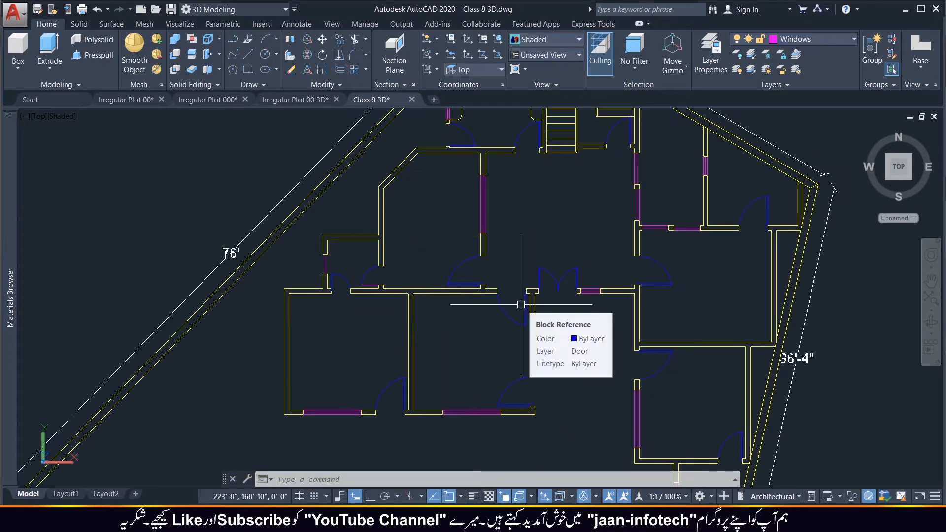
scroll(559, 291, down, 5)
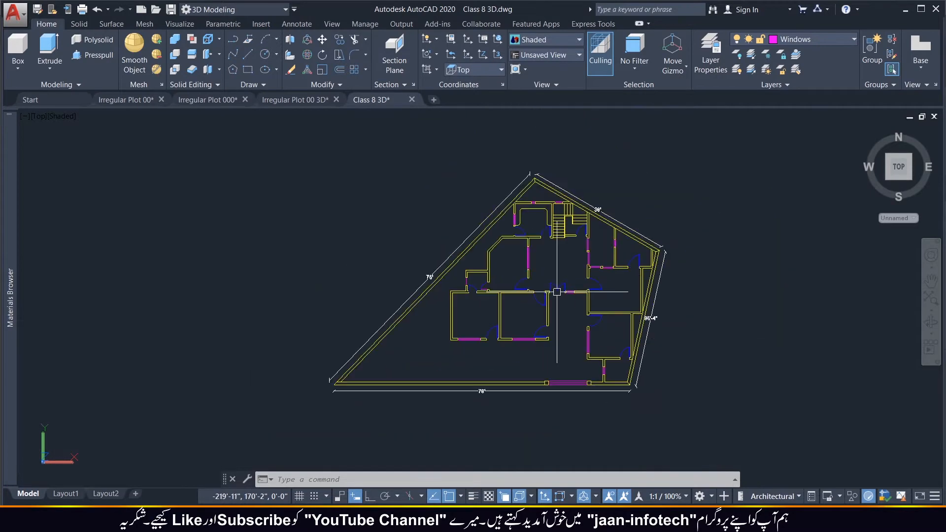
scroll(613, 203, up, 4)
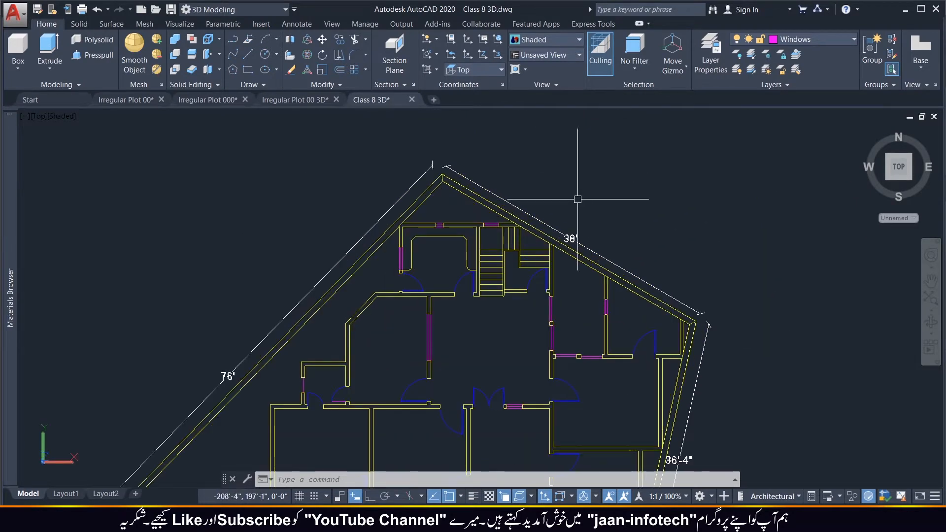
scroll(487, 261, down, 2)
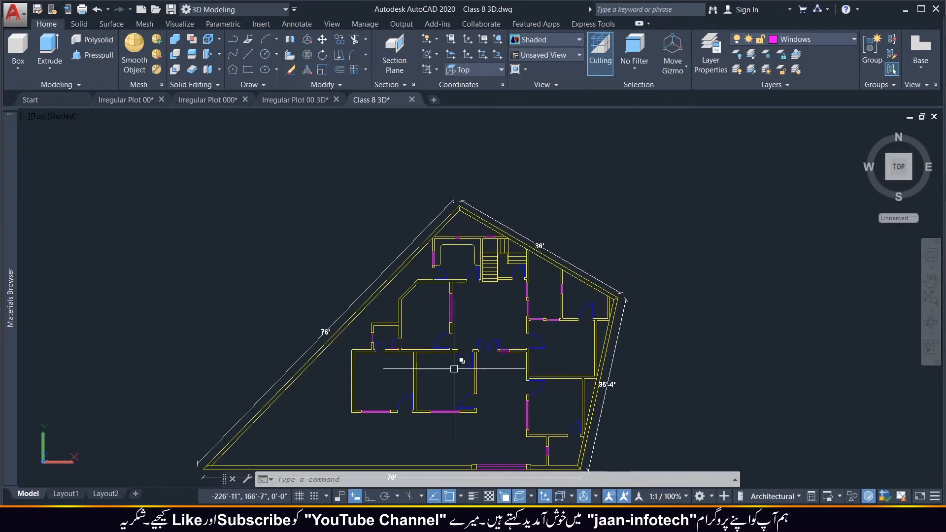
click(810, 42)
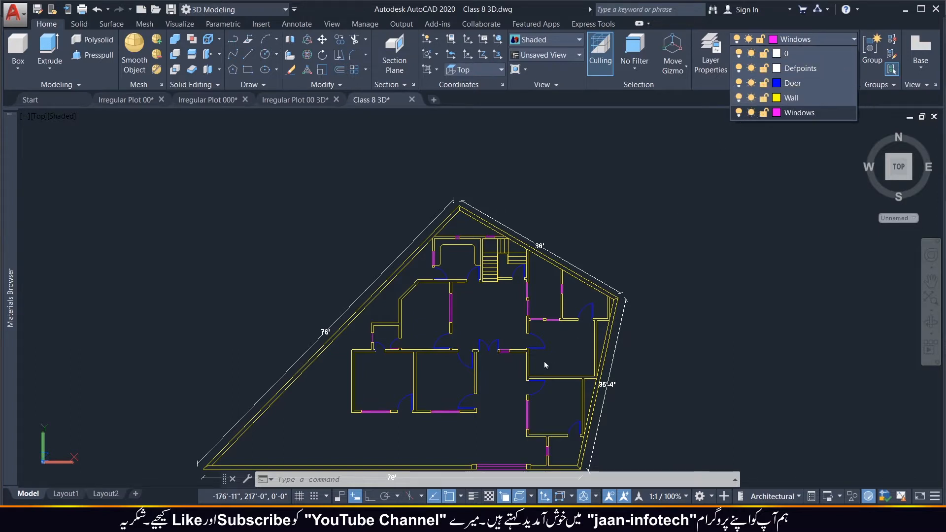
scroll(496, 430, up, 5)
scroll(497, 428, down, 8)
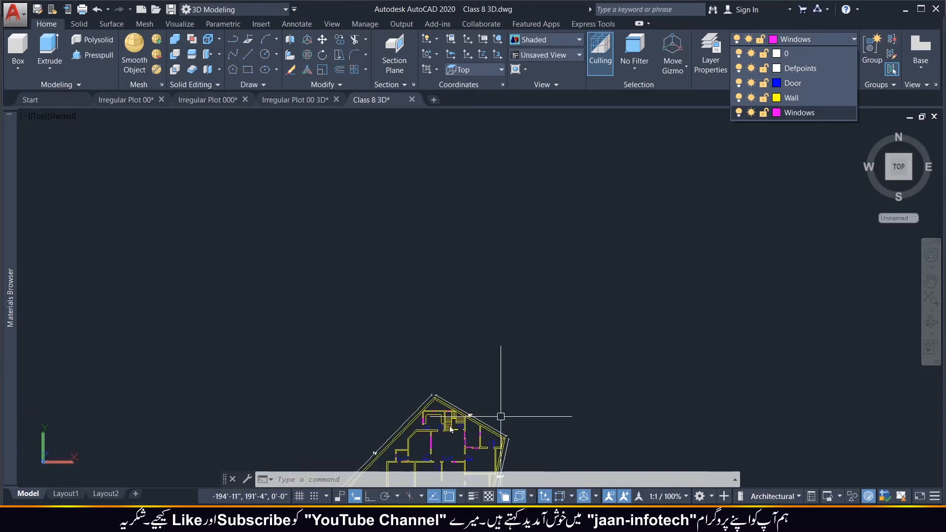
scroll(472, 451, up, 5)
scroll(507, 415, down, 5)
scroll(507, 415, up, 3)
scroll(517, 434, down, 5)
scroll(526, 458, up, 2)
scroll(525, 458, down, 4)
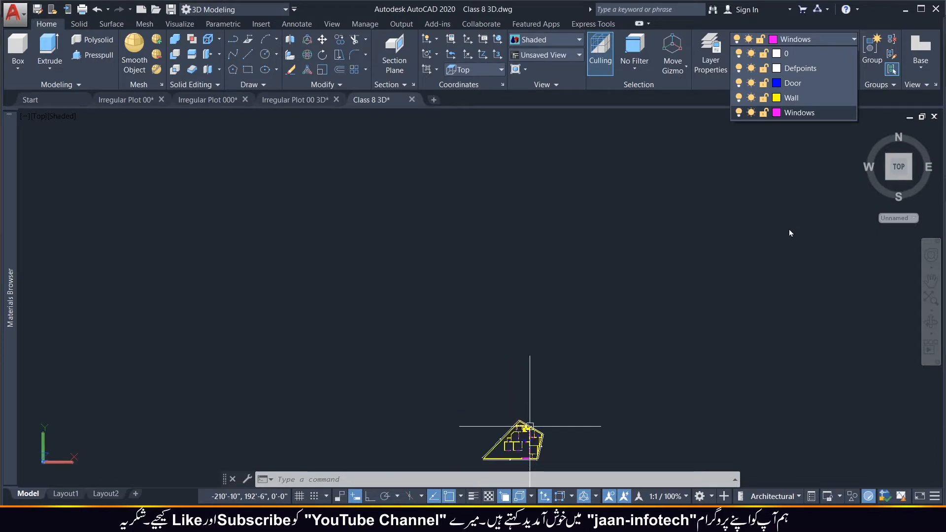
scroll(785, 232, up, 2)
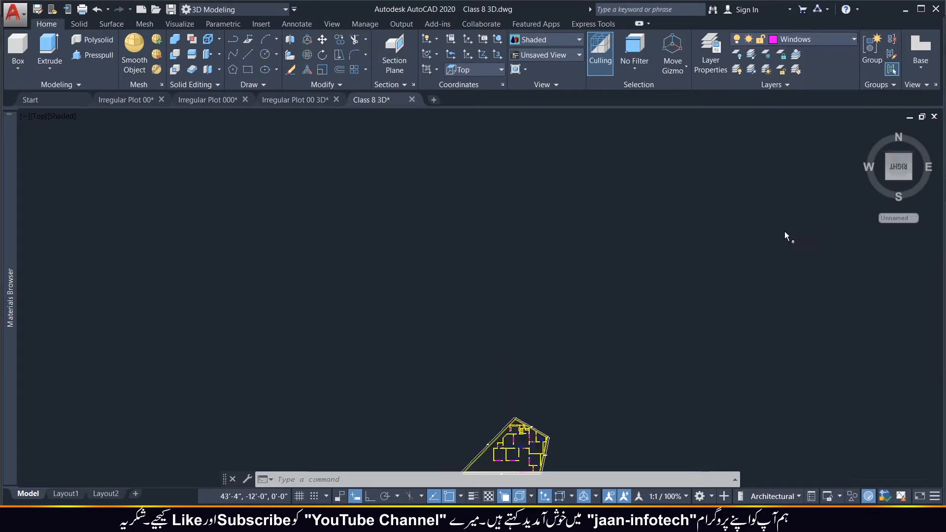
right_click(895, 162)
click(838, 179)
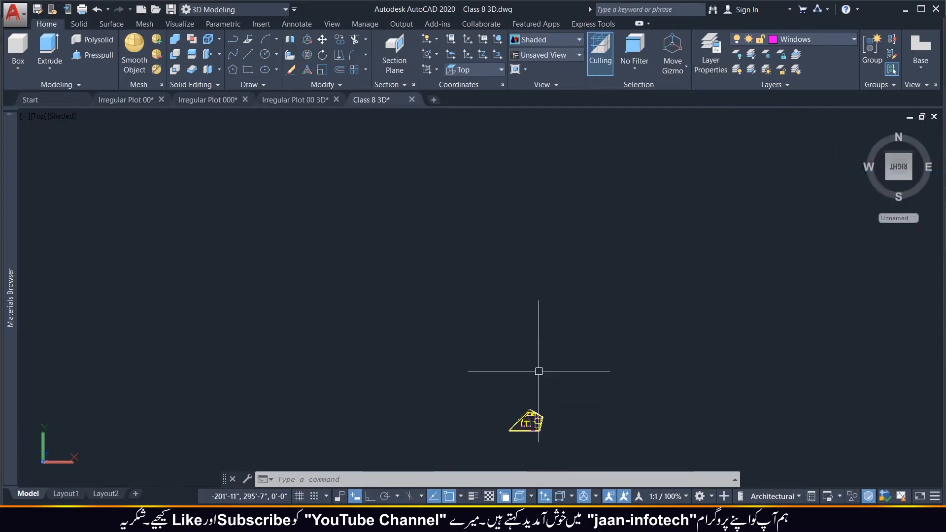
Turn off the current Windows layer to hide the windows in the floor plan.
scroll(531, 443, up, 5)
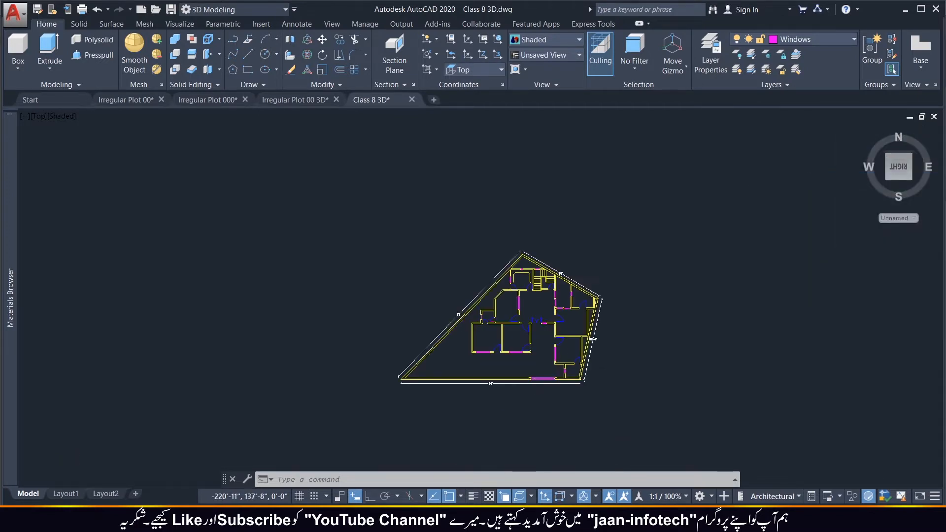
scroll(540, 365, up, 3)
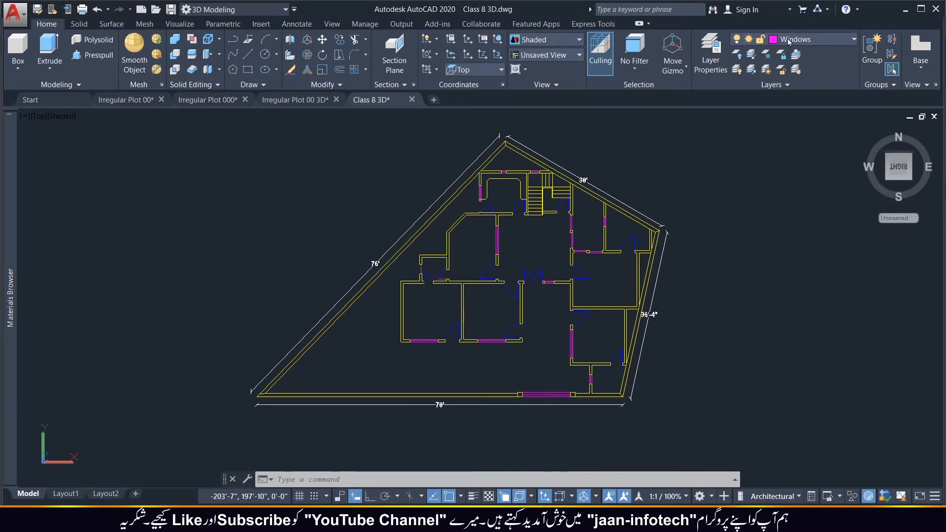
click(789, 42)
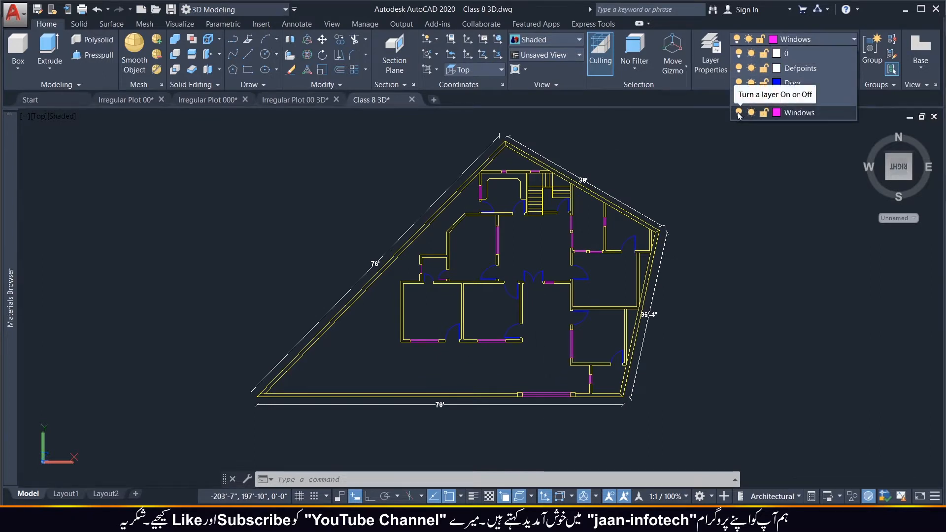
click(739, 113)
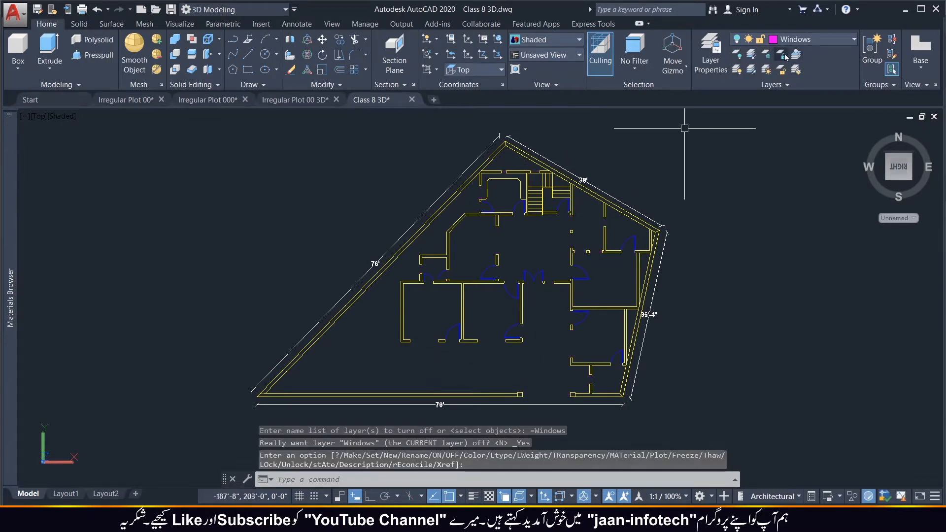
Turn off the Door layer so the doors are hidden in the floor plan.
click(789, 40)
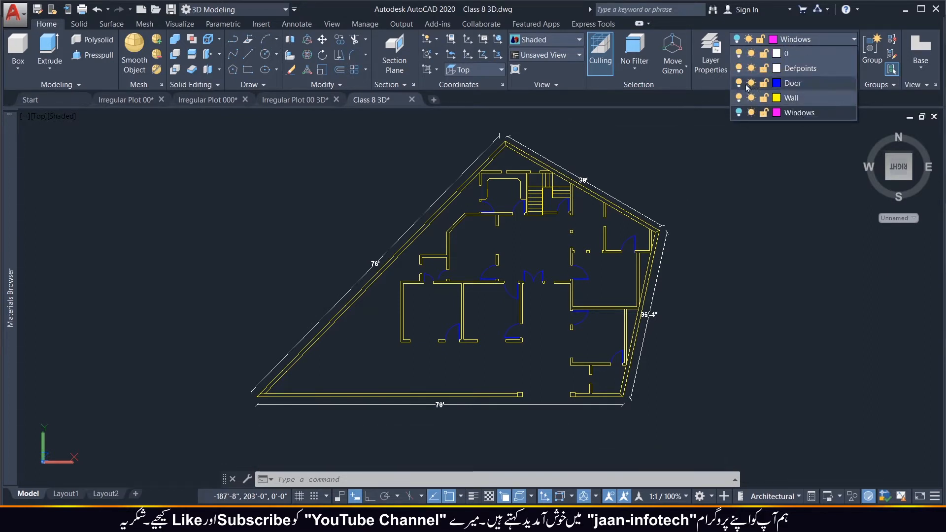
click(739, 83)
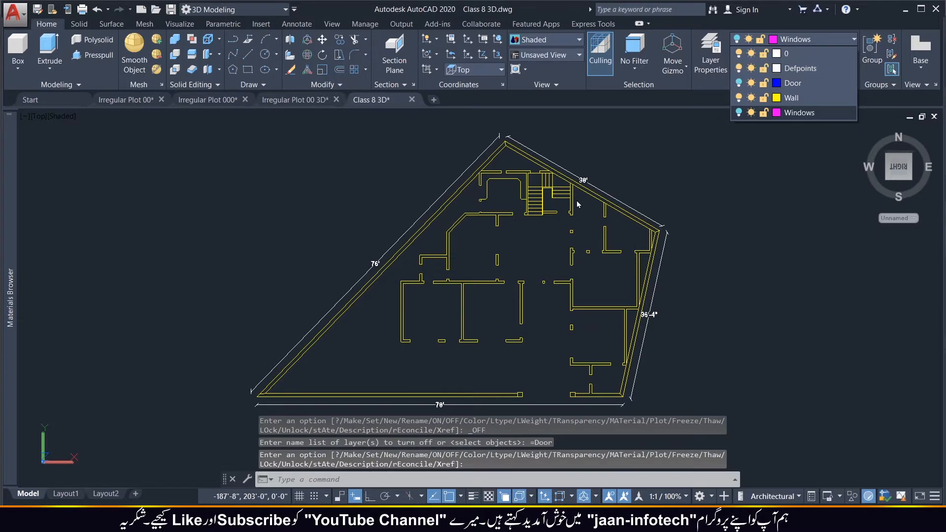
scroll(570, 197, up, 2)
scroll(570, 197, up, 1)
scroll(567, 197, down, 4)
scroll(510, 238, up, 3)
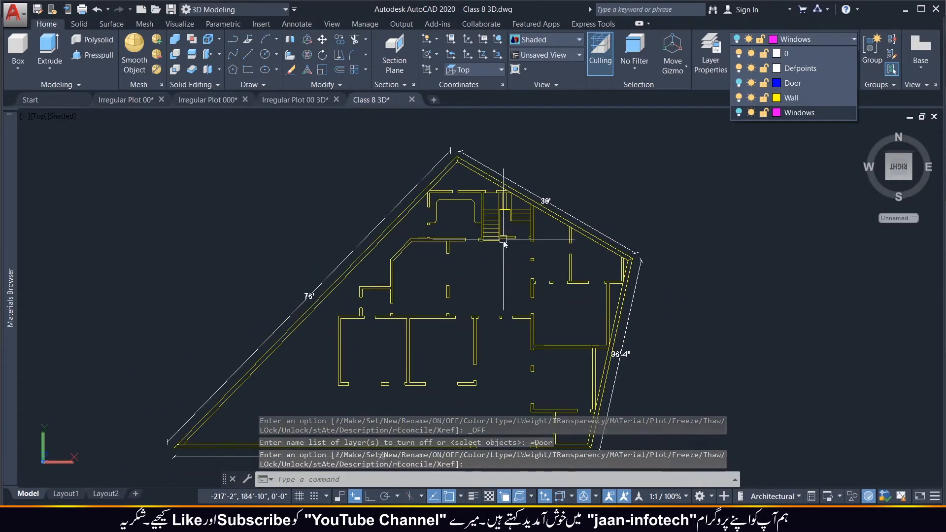
scroll(503, 246, down, 2)
scroll(500, 250, up, 1)
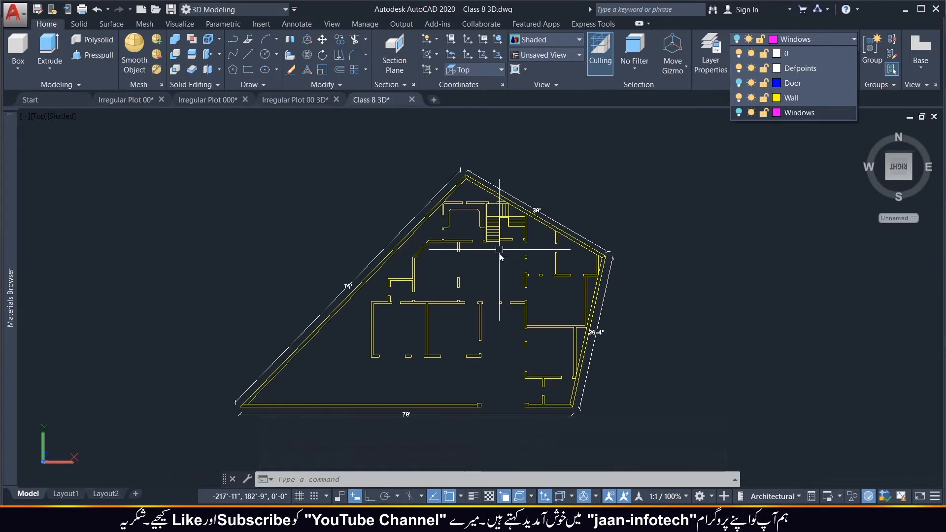
click(766, 178)
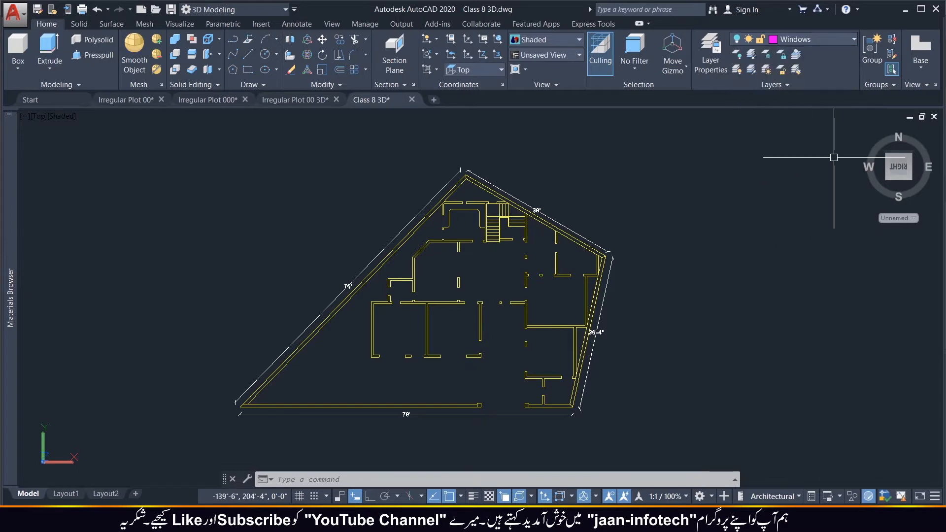
Delete the dimensions along the four sides of the plot boundary.
click(529, 208)
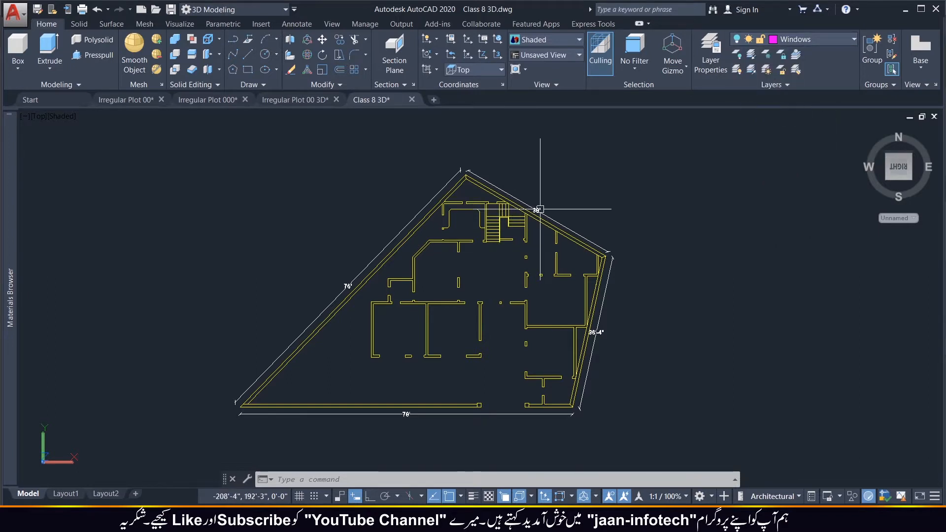
key(Delete)
click(360, 276)
key(Escape)
click(406, 414)
key(Delete)
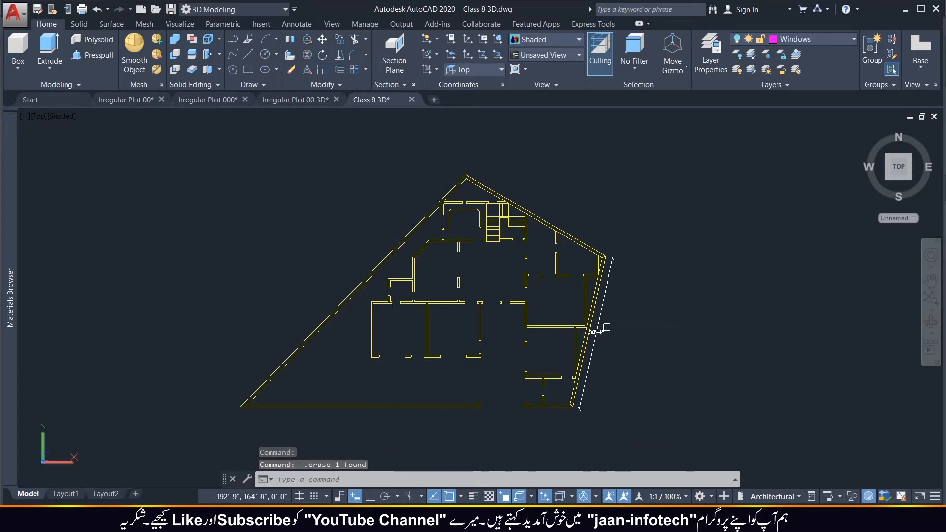
scroll(688, 300, up, 2)
scroll(688, 301, down, 2)
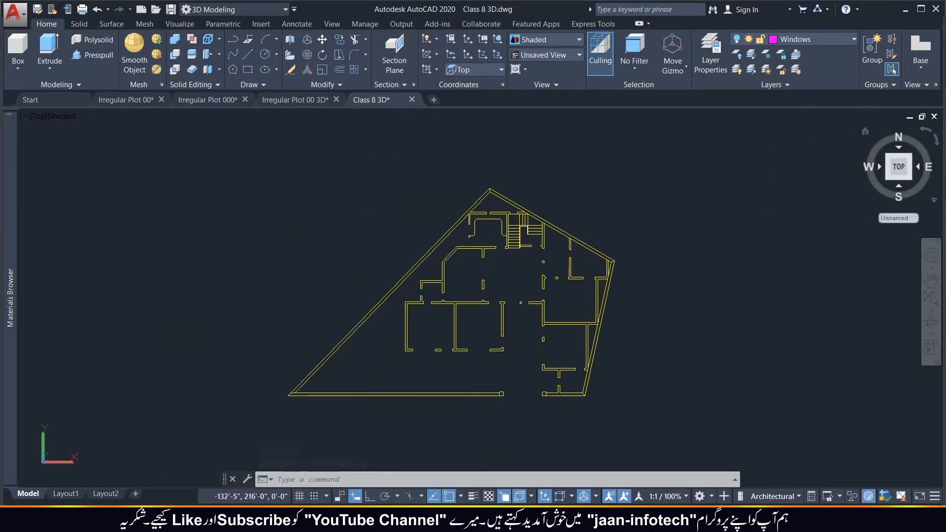
click(866, 131)
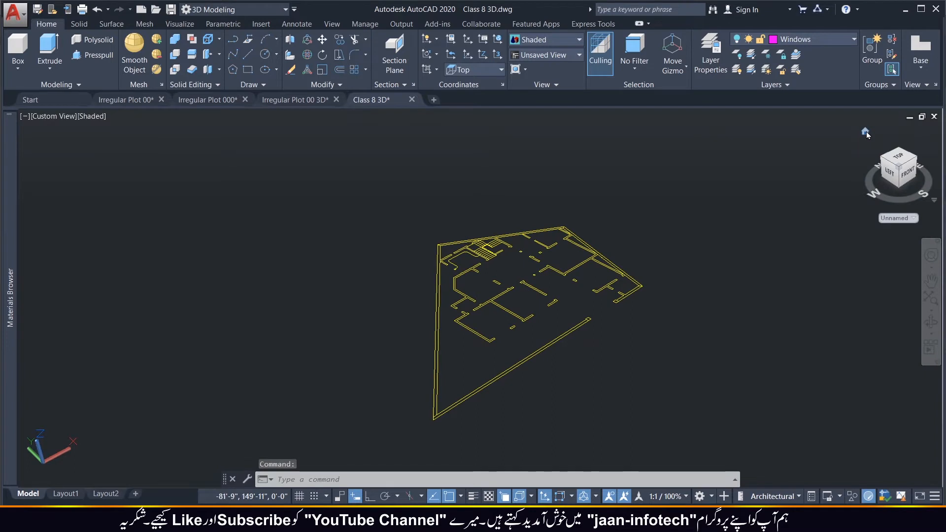
key(ctrl+z)
scroll(84, 116, up, 2)
scroll(99, 147, up, 2)
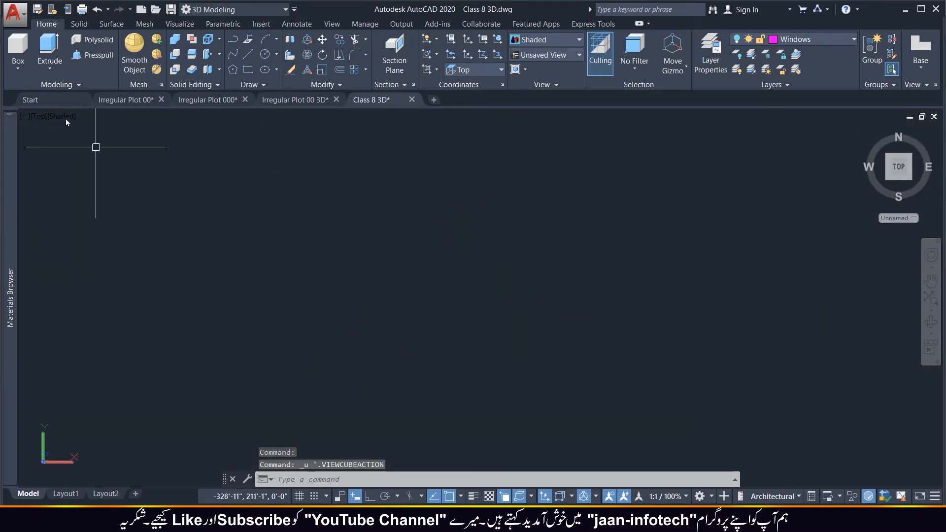
Switch the drawing view to SW Isometric.
click(38, 117)
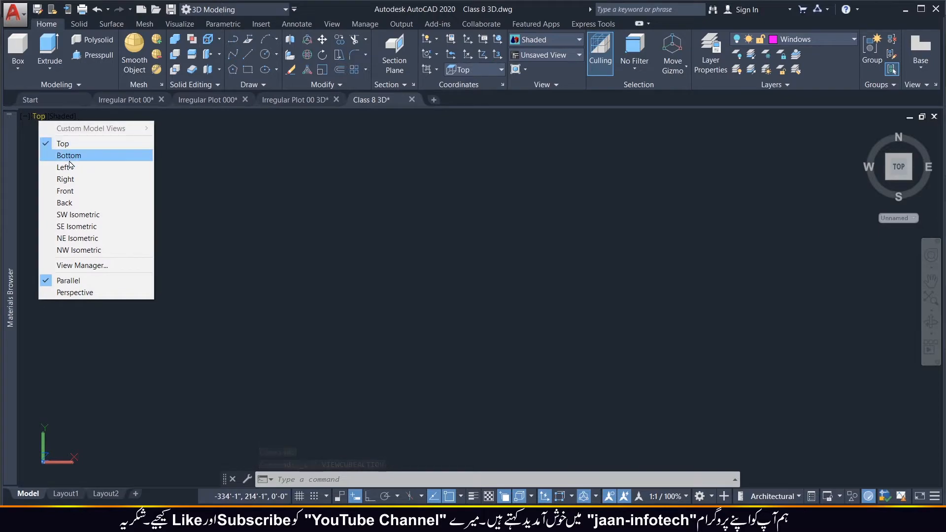
click(74, 215)
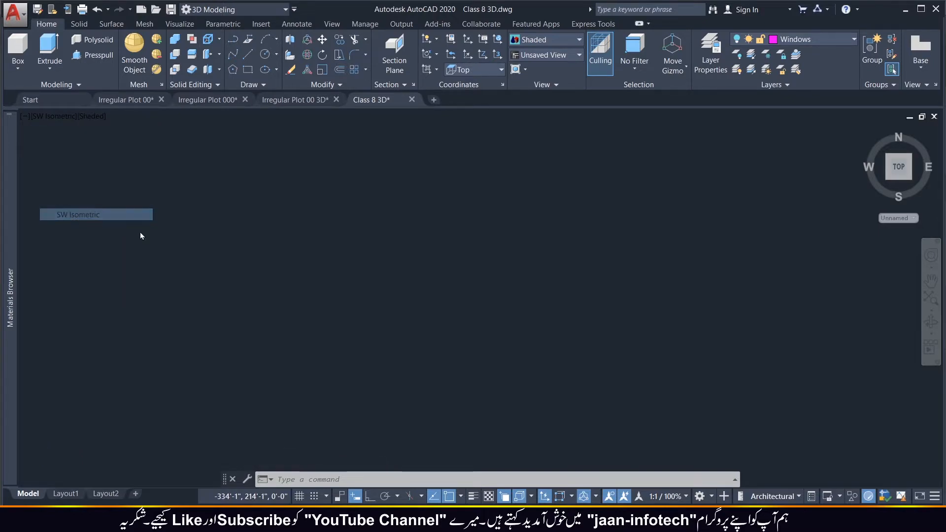
scroll(775, 290, up, 2)
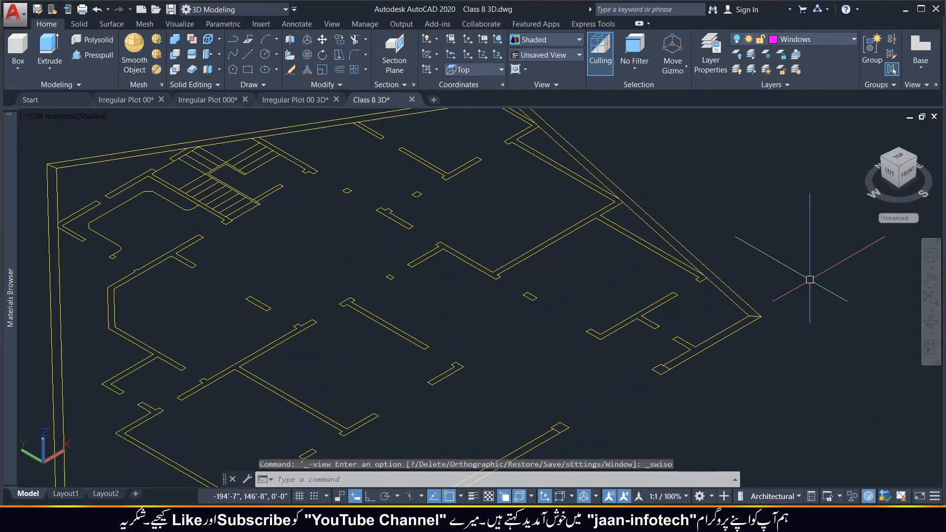
Examine the wall outlines, staircase and boundary wall in the isometric view.
scroll(779, 293, down, 3)
scroll(749, 280, up, 2)
scroll(733, 237, down, 2)
scroll(777, 311, up, 2)
scroll(764, 212, up, 3)
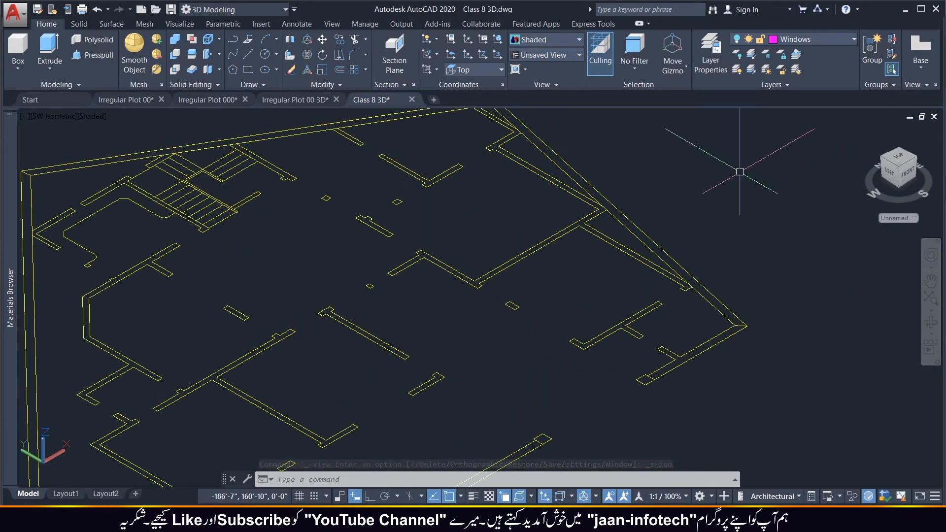
scroll(781, 148, down, 3)
scroll(532, 253, up, 2)
scroll(408, 211, up, 1)
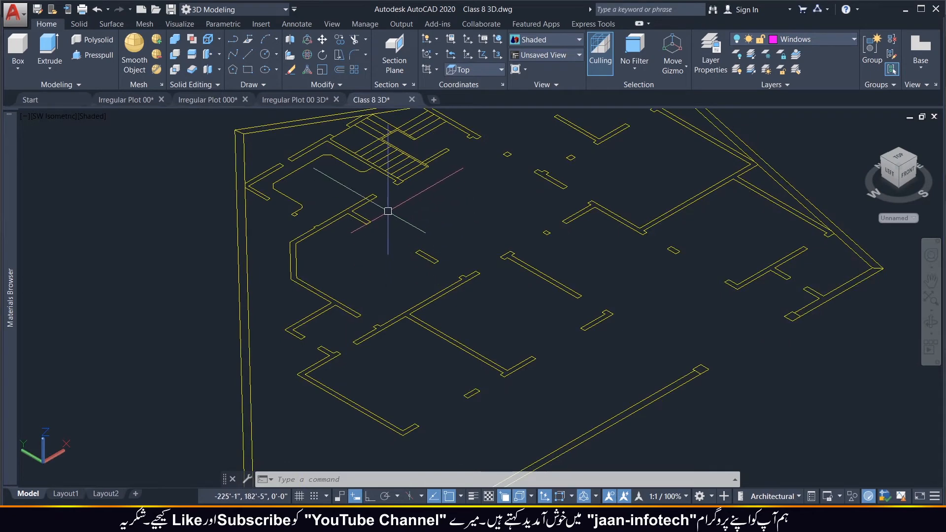
scroll(401, 123, down, 3)
scroll(404, 125, up, 2)
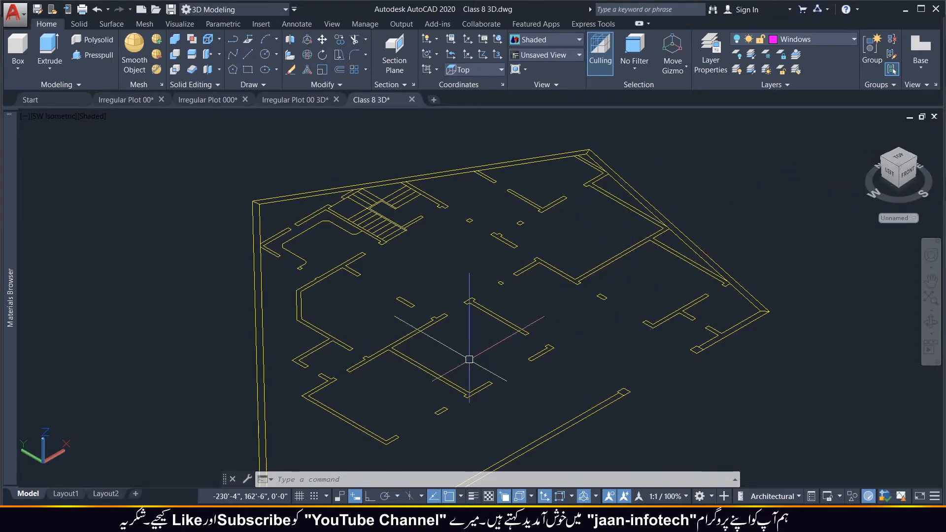
Delete the short line on the Wall layer that spans the opening beside the staircase.
scroll(351, 217, up, 2)
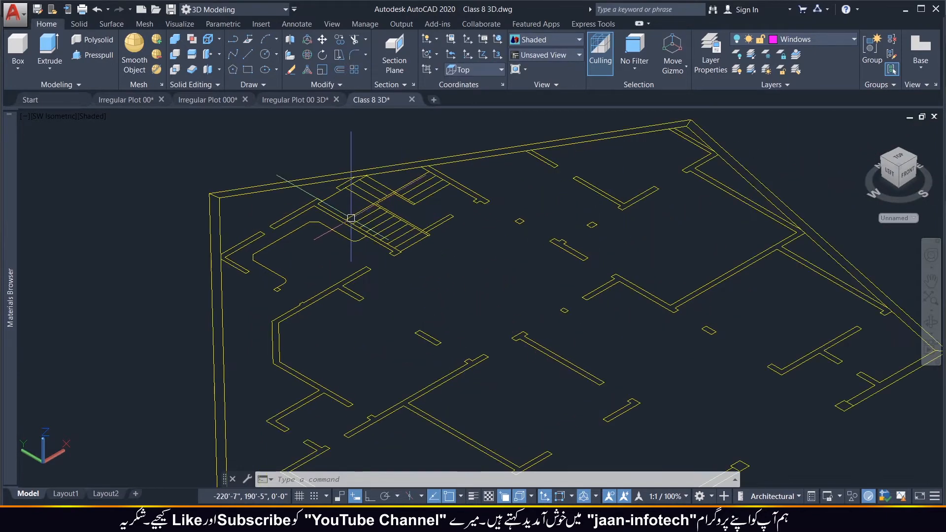
click(332, 195)
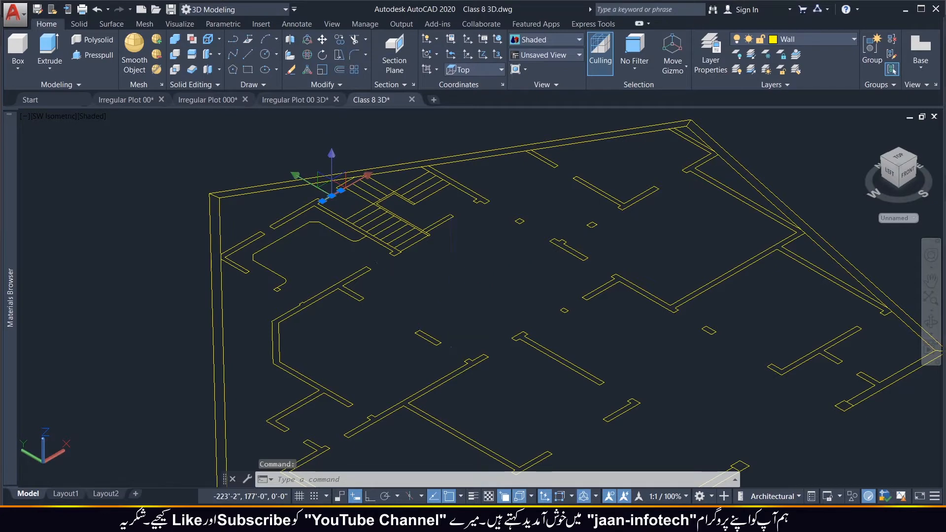
key(Delete)
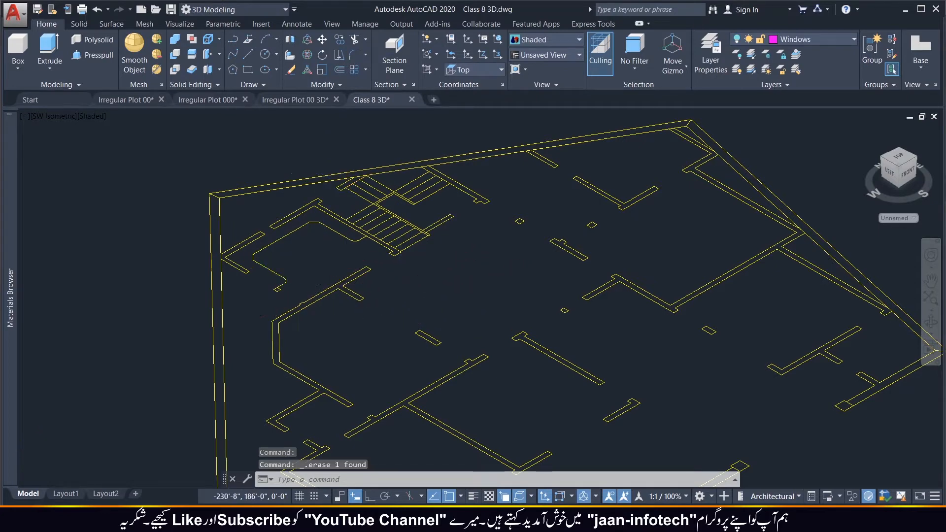
scroll(298, 295, down, 2)
scroll(341, 447, up, 1)
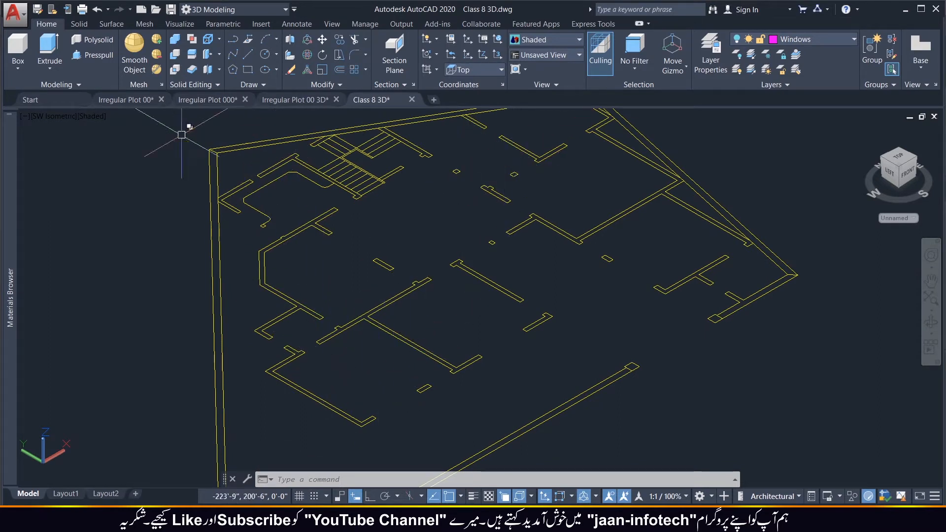
click(107, 57)
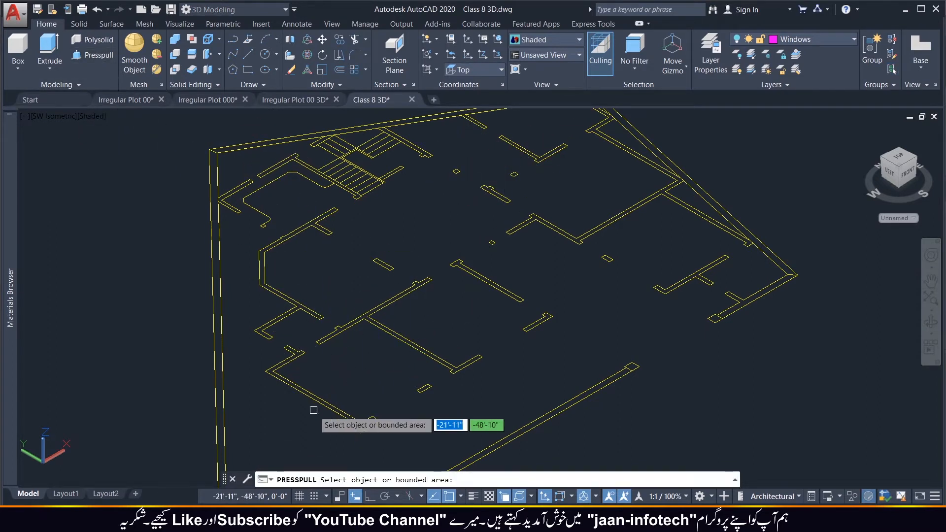
scroll(331, 409, up, 4)
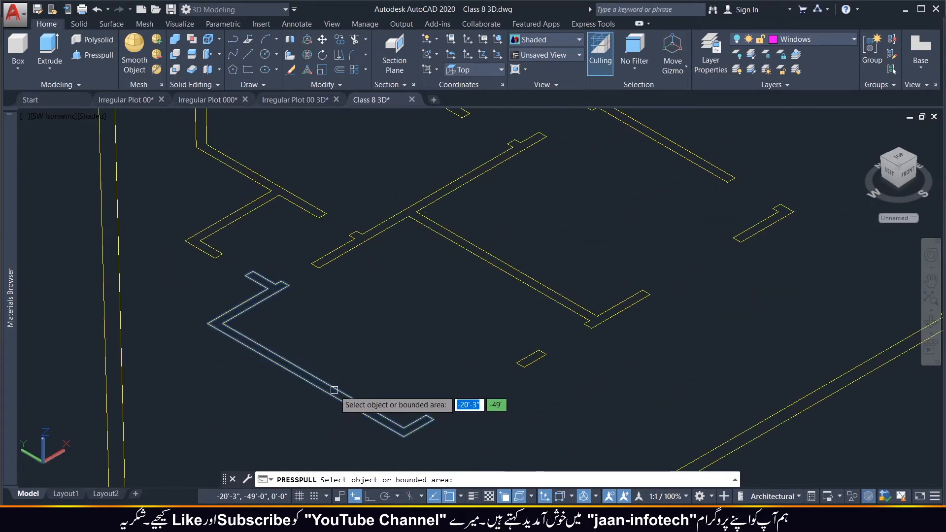
click(334, 389)
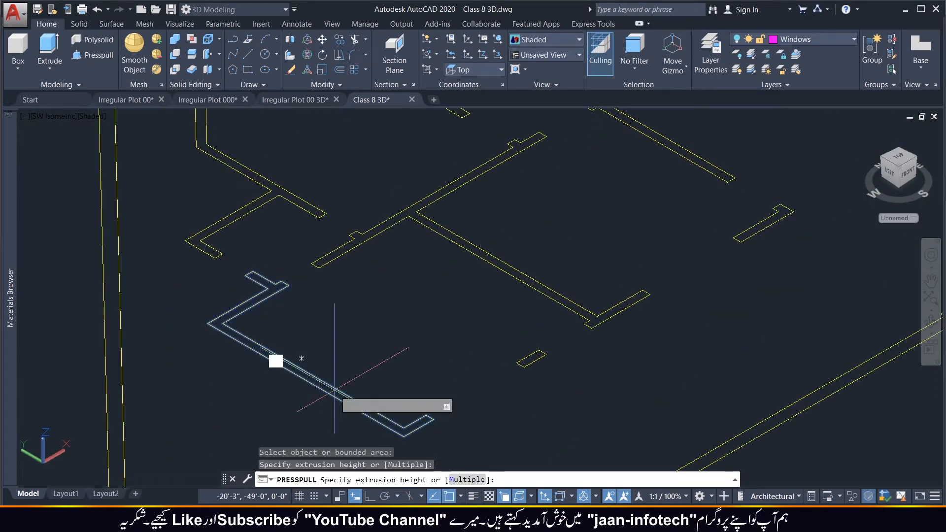
key(Escape)
scroll(283, 272, down, 1)
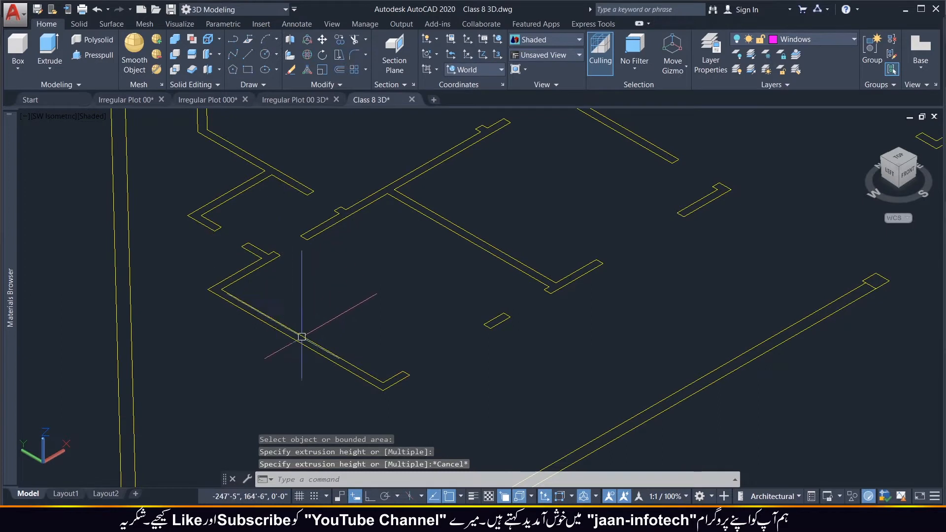
Create a polyline boundary from inside the front-left room's outer wall outline, keeping island detection and the current viewport as boundary set.
text(b)
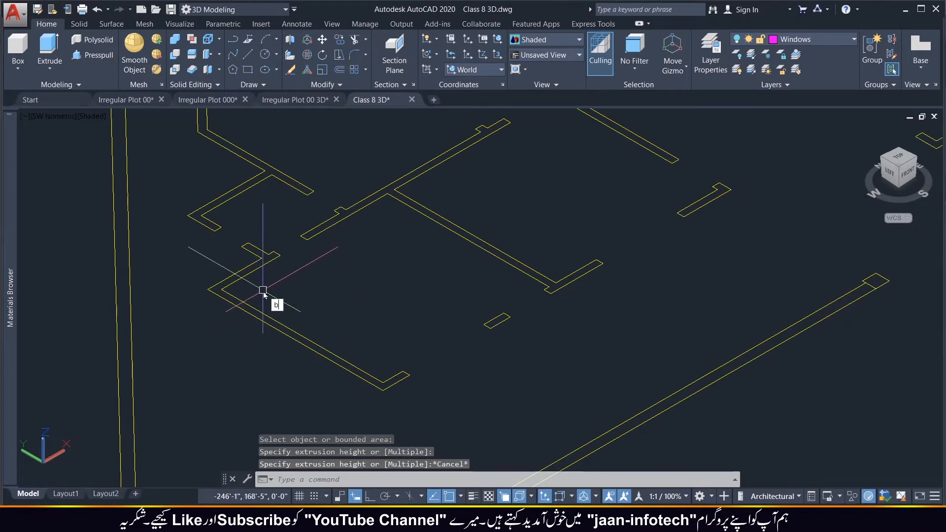
scroll(262, 291, up, 1)
text(o)
key(Return)
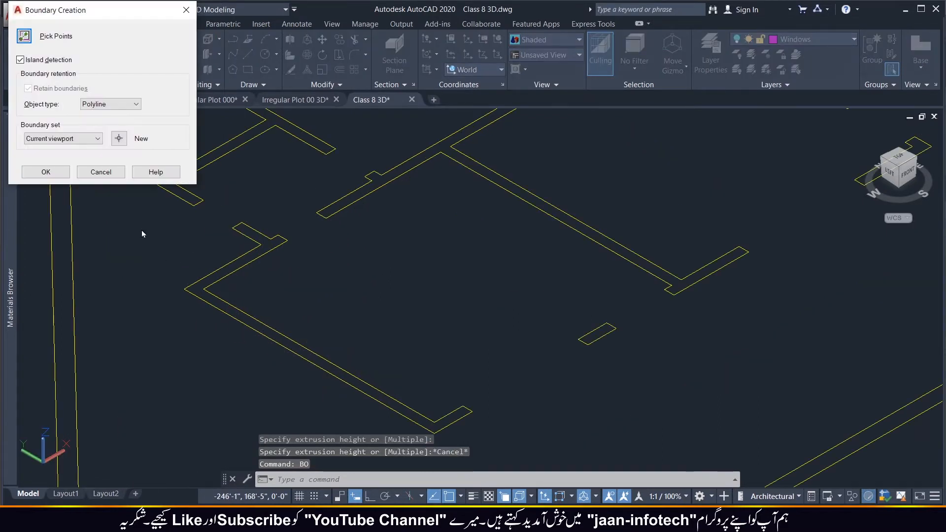
click(45, 172)
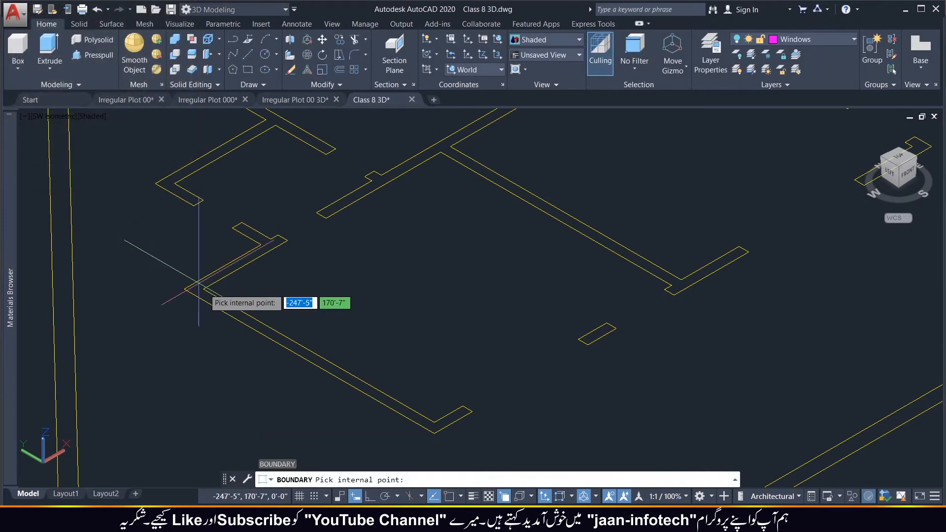
click(218, 306)
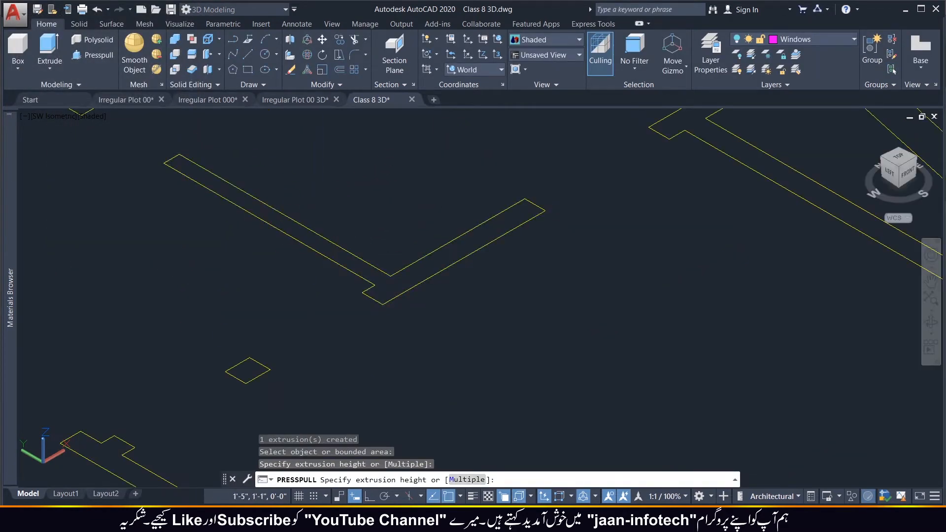
Cancel the active Presspull command and open the list of layers.
key(Escape)
click(803, 40)
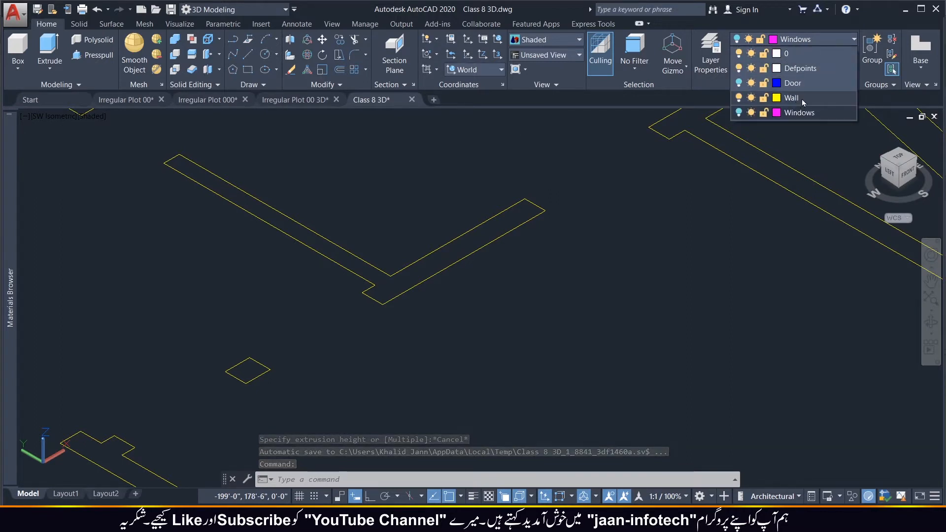
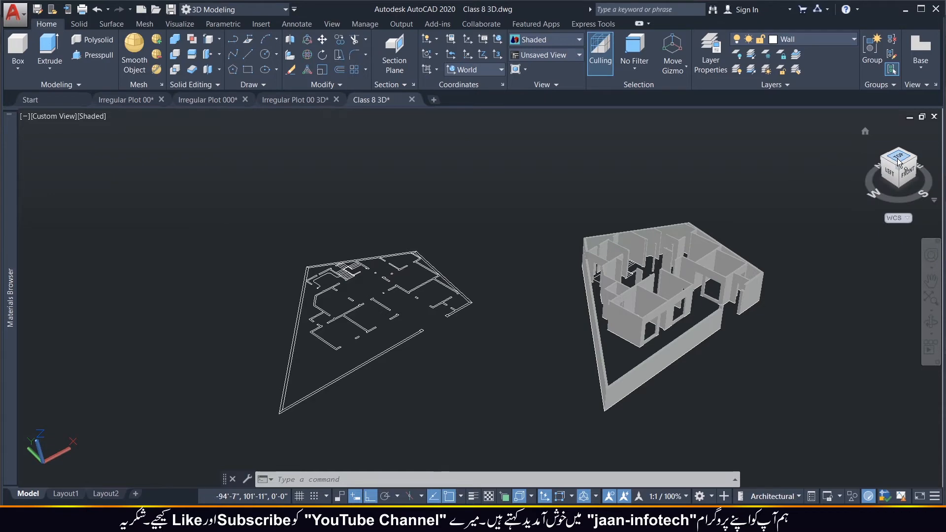
Examine the 3D wall model with its door and window openings, and save the drawing.
click(847, 179)
scroll(759, 274, up, 5)
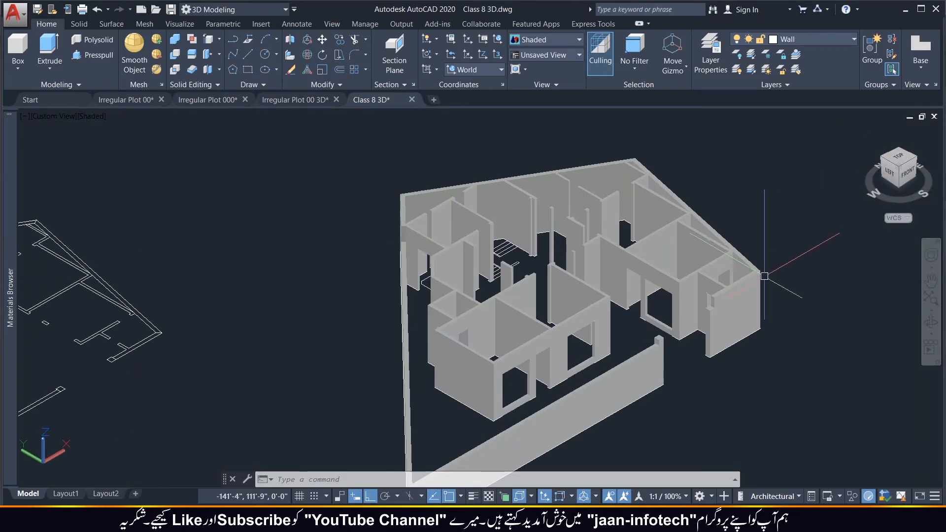
scroll(507, 285, down, 2)
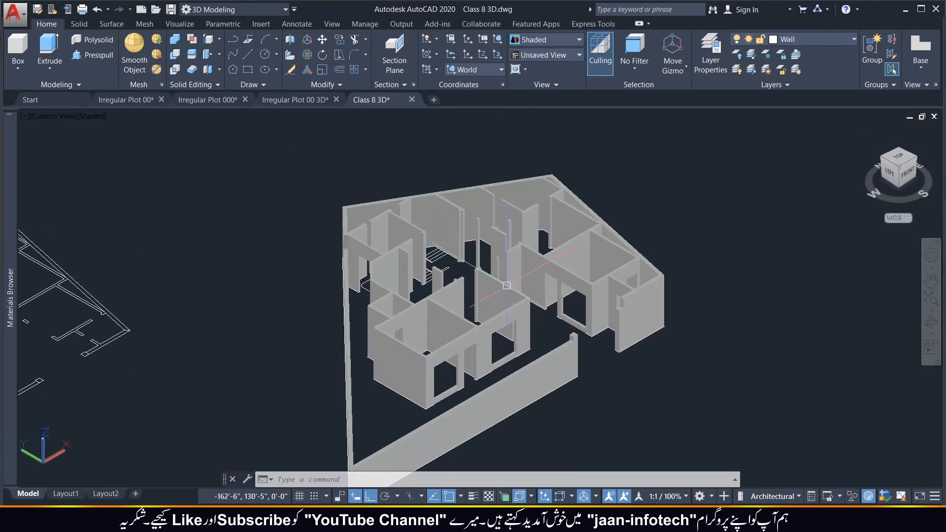
scroll(488, 291, up, 3)
scroll(493, 301, down, 3)
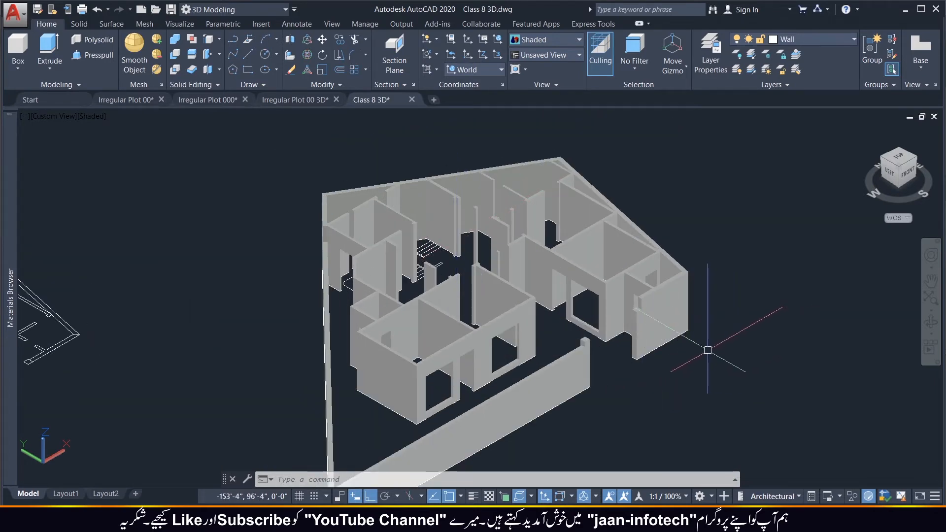
scroll(644, 274, up, 3)
scroll(646, 273, down, 2)
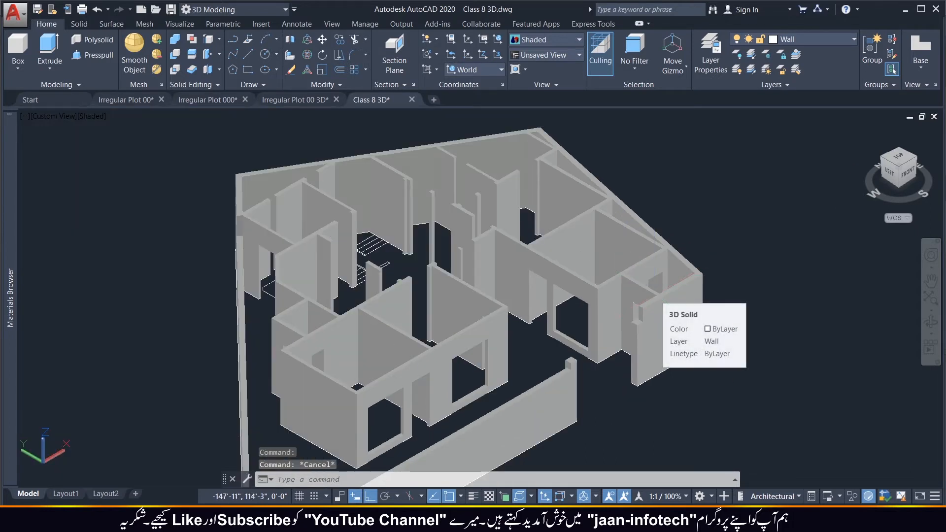
key(ctrl+s)
scroll(665, 272, down, 1)
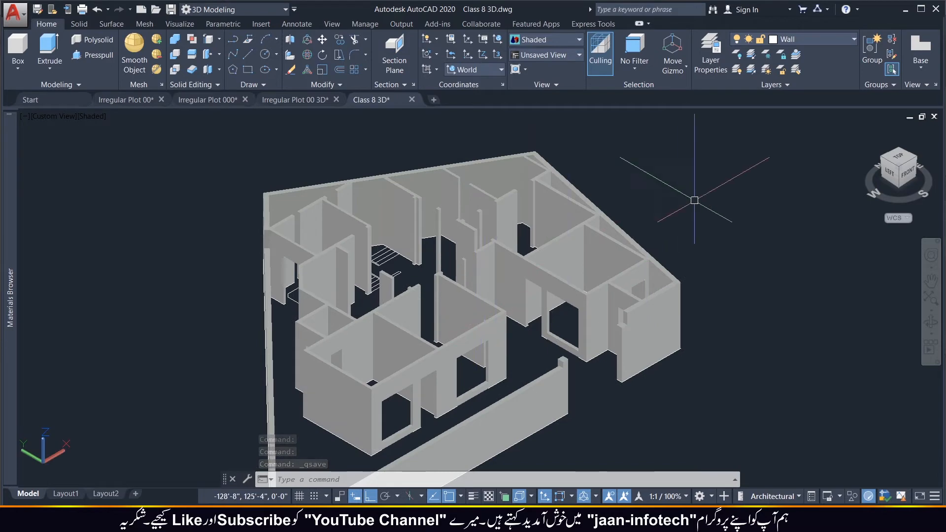
Switch the 3D wall model to the top view, framing the front rooms and gate opening.
click(899, 163)
scroll(590, 420, up, 5)
scroll(590, 419, down, 2)
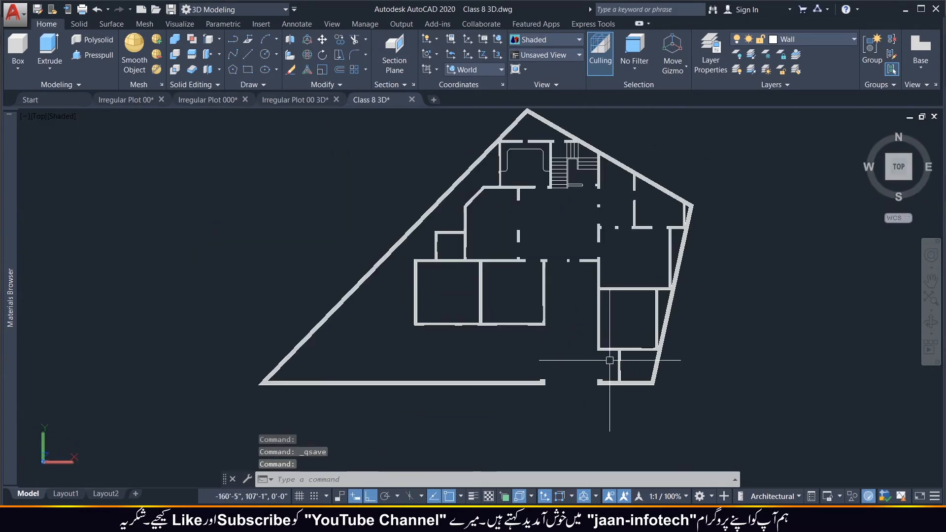
scroll(680, 330, up, 3)
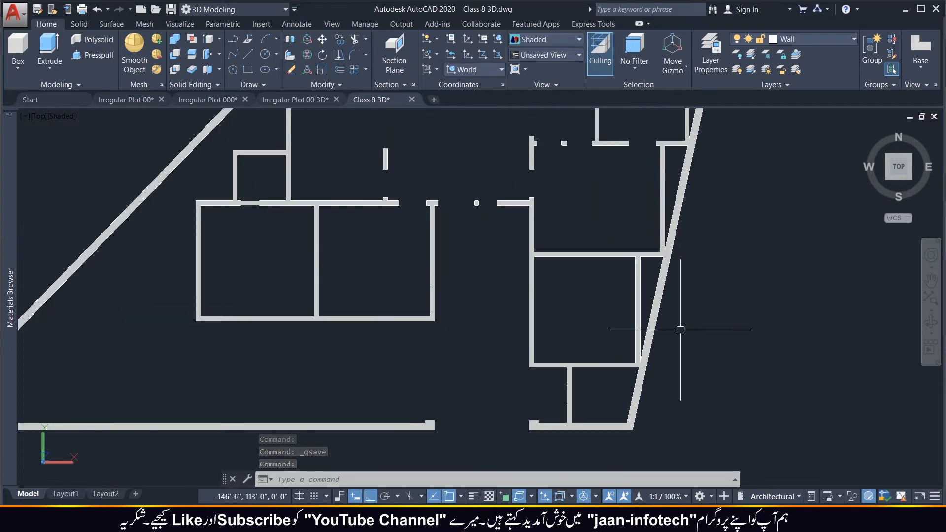
scroll(584, 387, up, 8)
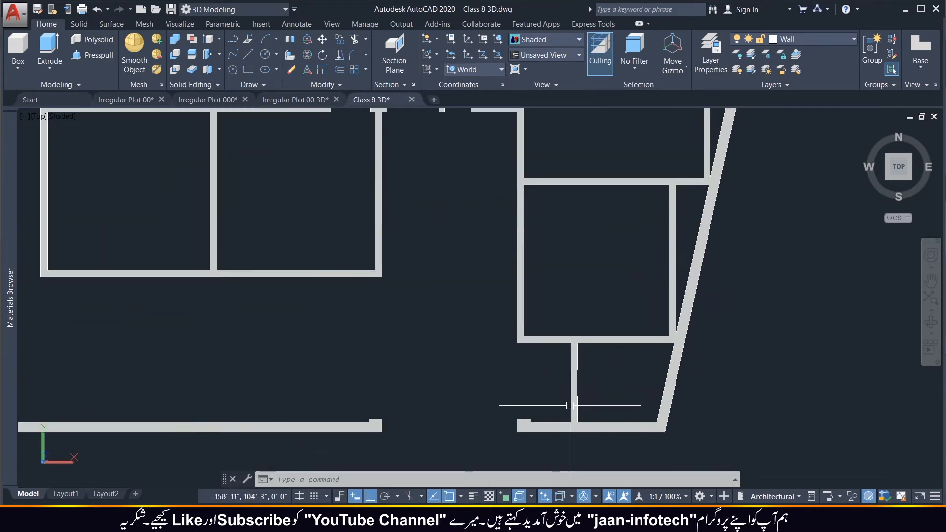
scroll(583, 387, down, 6)
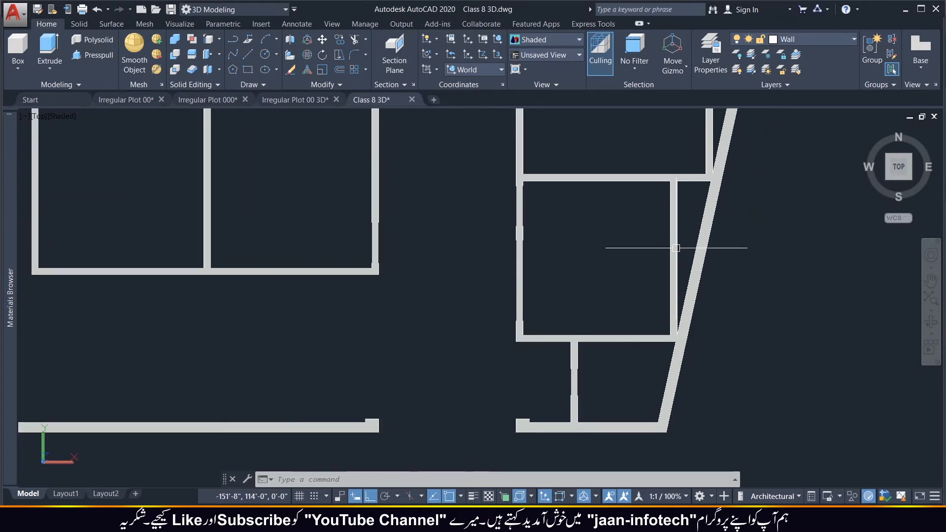
Create a new layer named Roof.
click(812, 42)
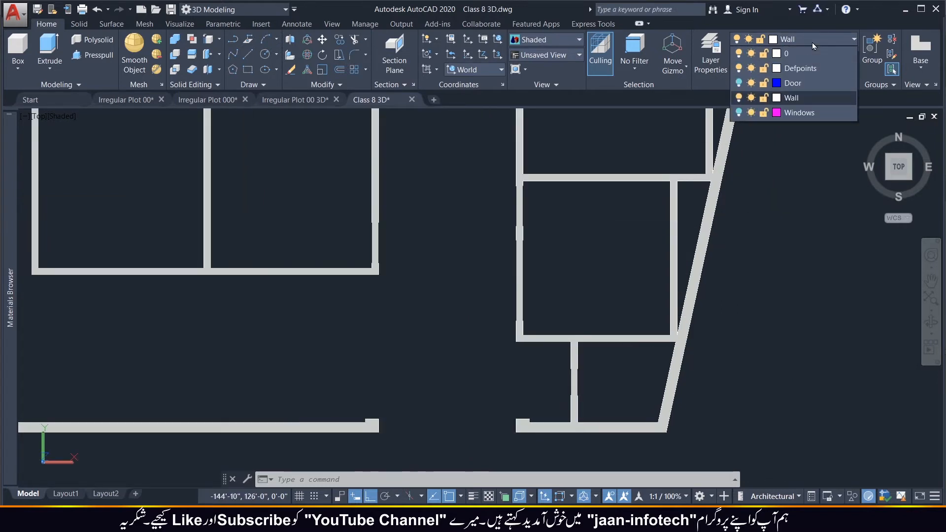
click(773, 42)
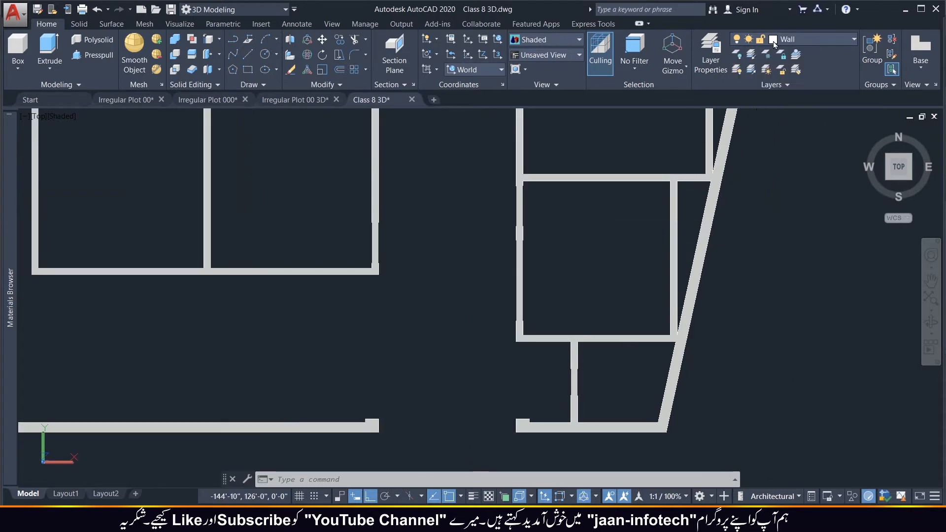
click(714, 49)
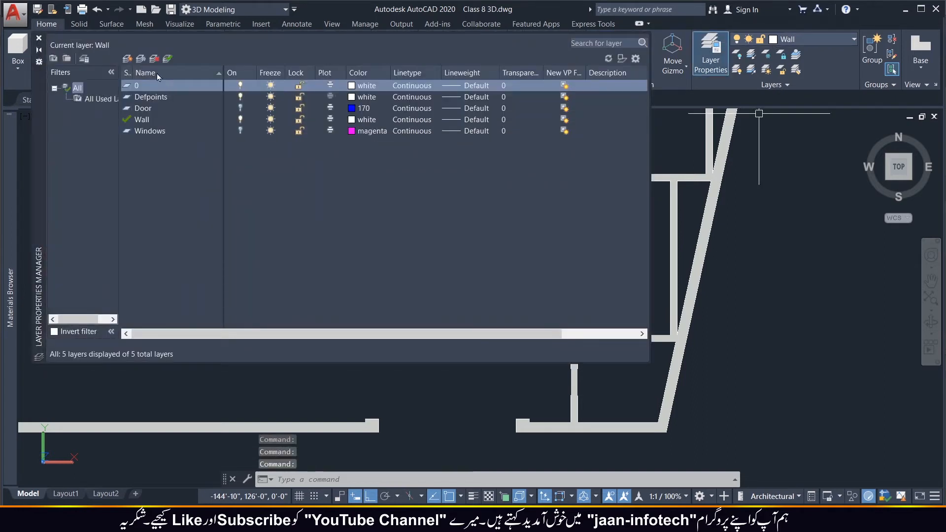
click(128, 59)
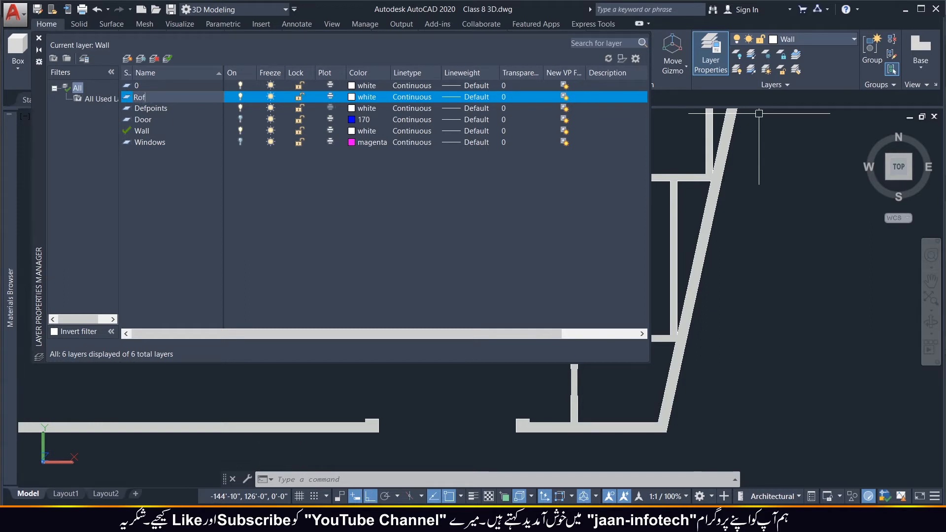
key(BackSpace)
key(BackSpace)
key(BackSpace)
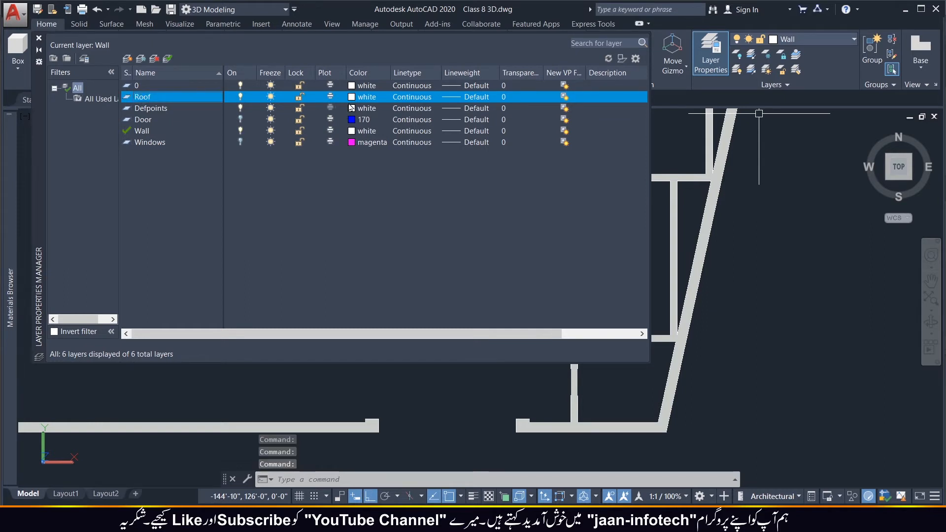
Set the Roof layer's colour to magenta and make Roof the current layer.
click(352, 97)
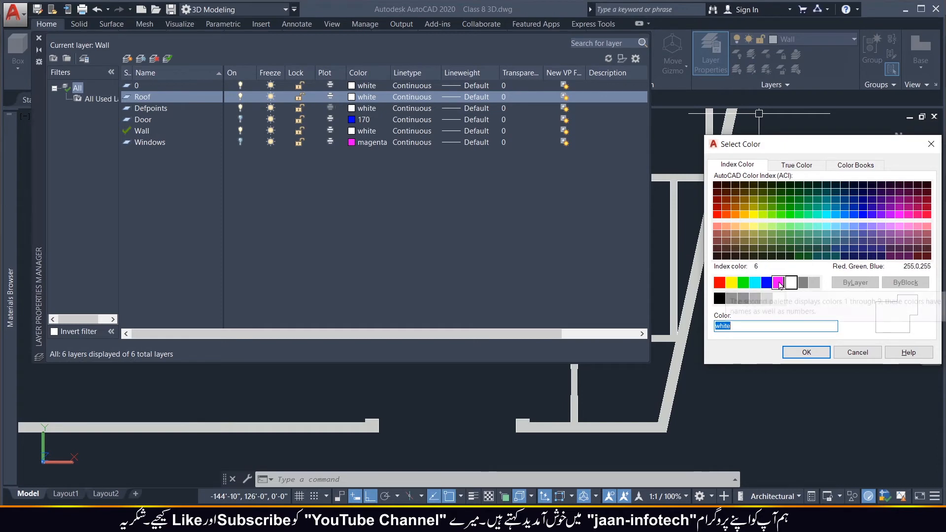
click(779, 283)
click(806, 353)
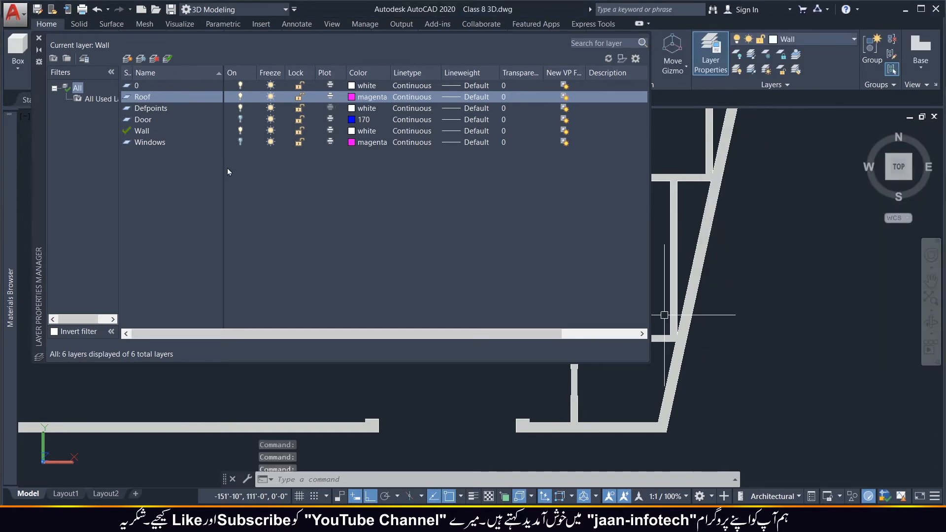
click(40, 39)
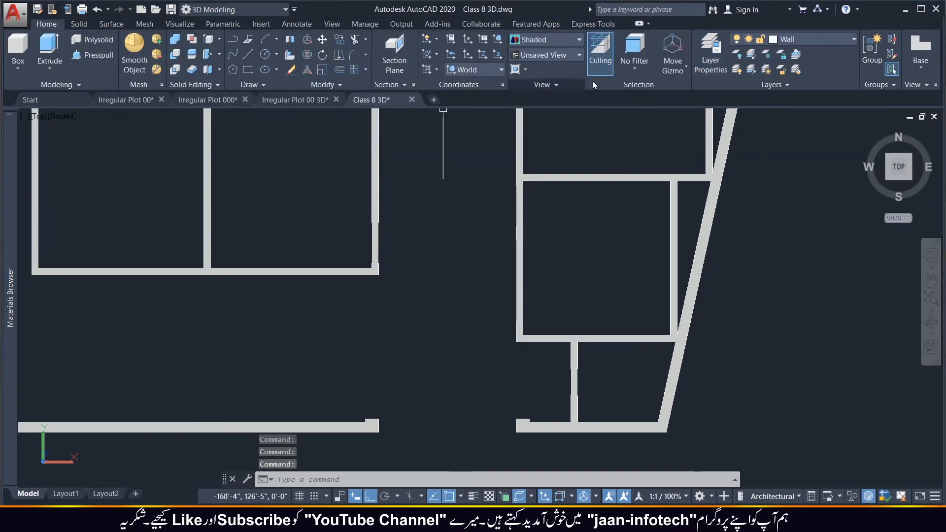
click(822, 39)
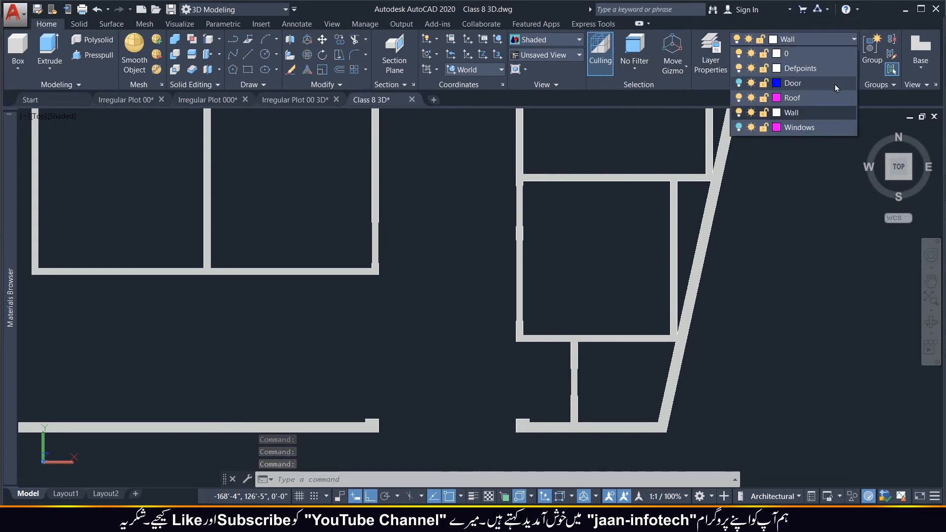
click(808, 97)
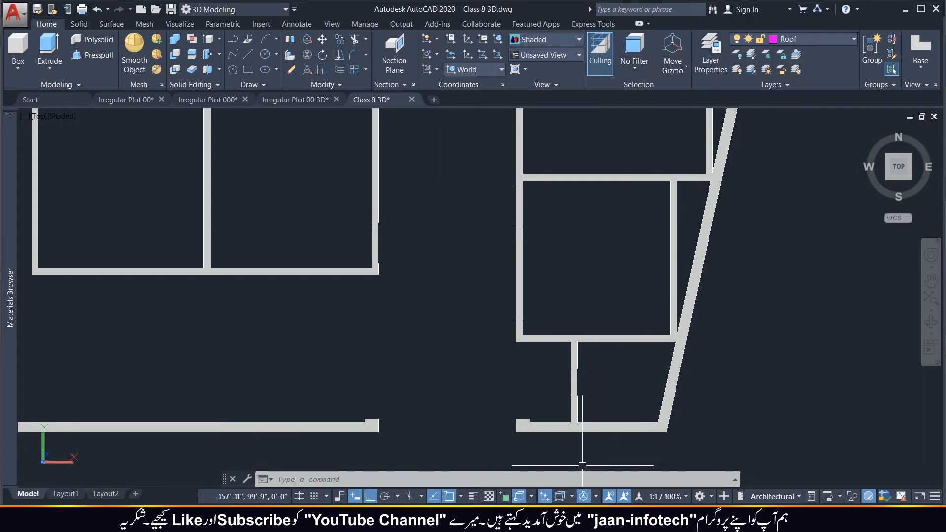
Start a polyline at the front boundary wall, trace the small front-right room's side wall to the outer corner of the room behind, and set the UCS to Top.
scroll(569, 432, up, 3)
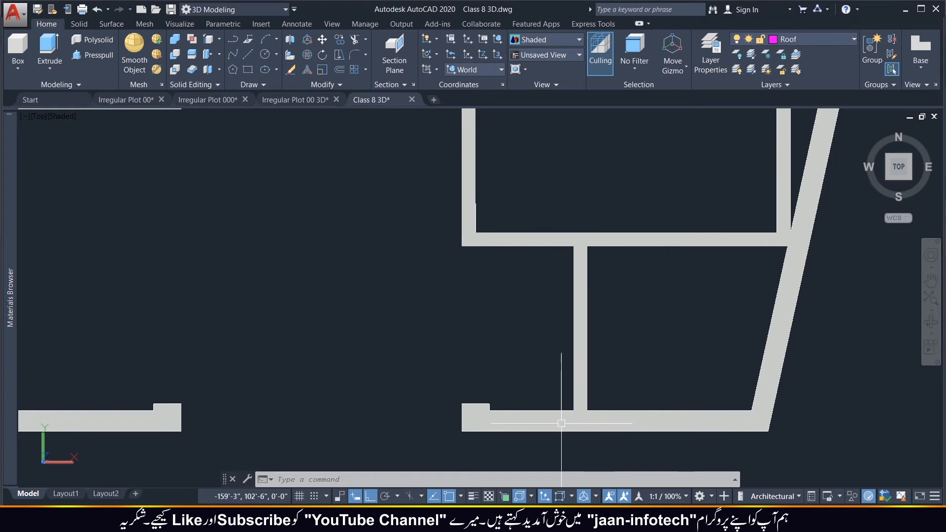
scroll(516, 432, up, 3)
scroll(564, 408, down, 1)
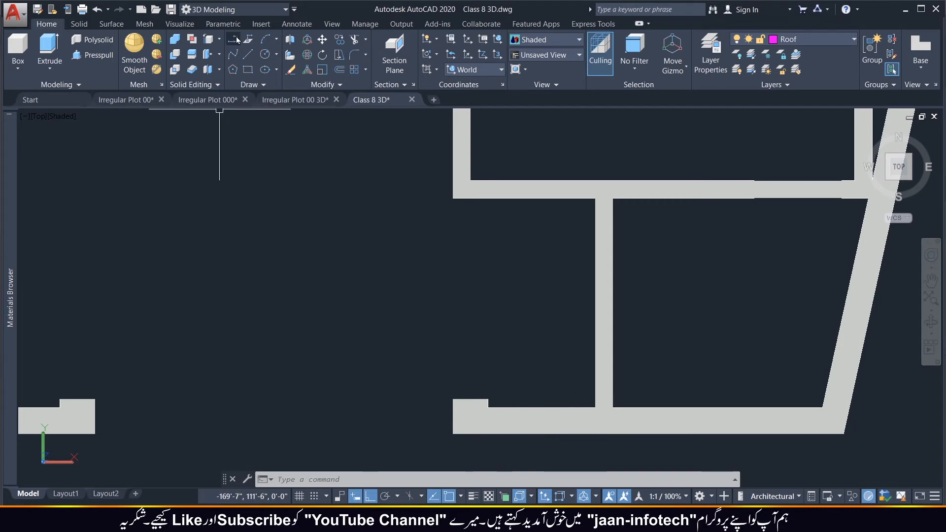
click(236, 39)
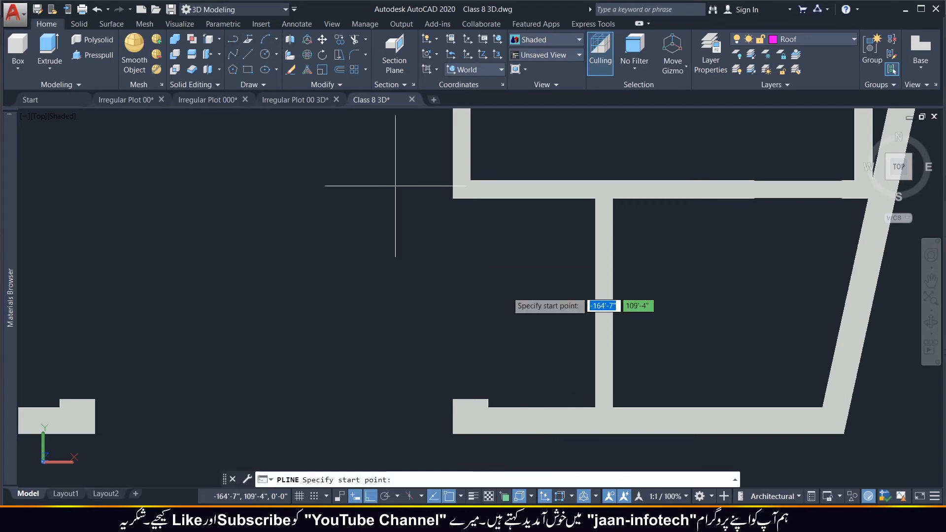
click(596, 433)
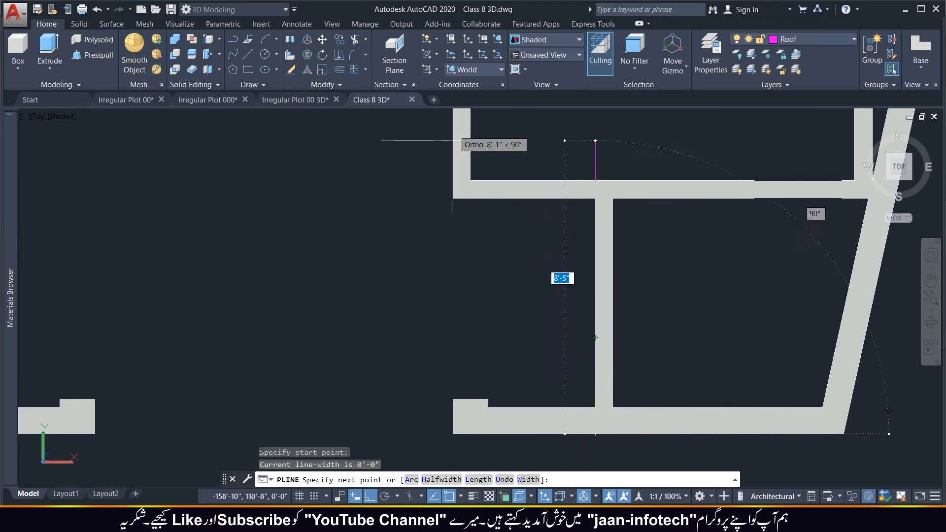
click(474, 71)
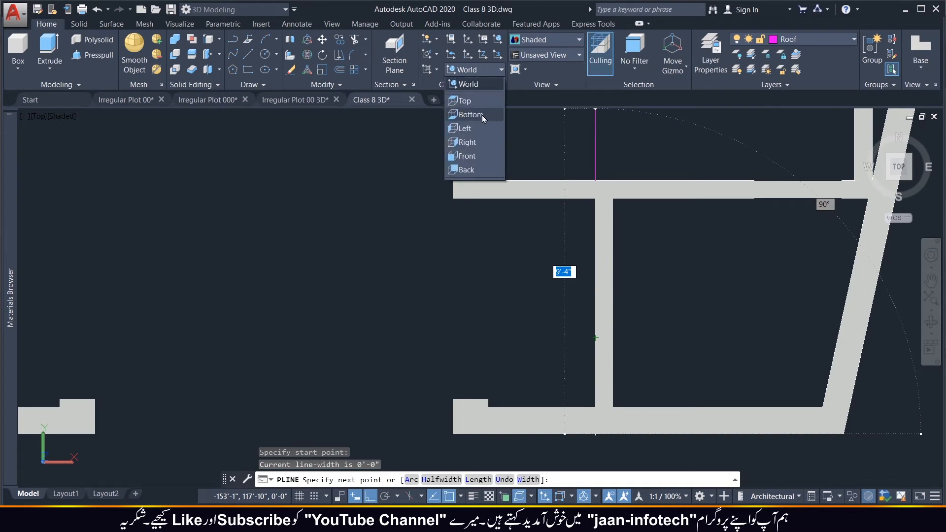
click(465, 101)
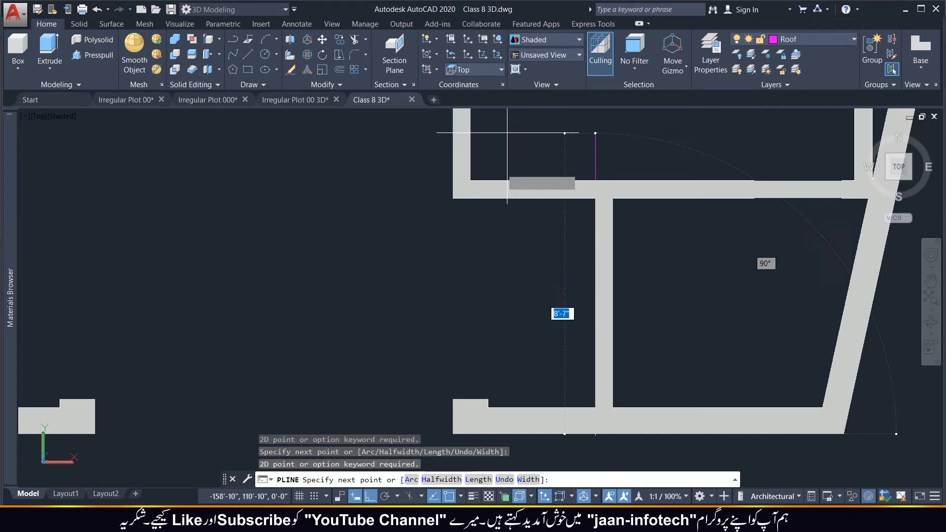
click(595, 198)
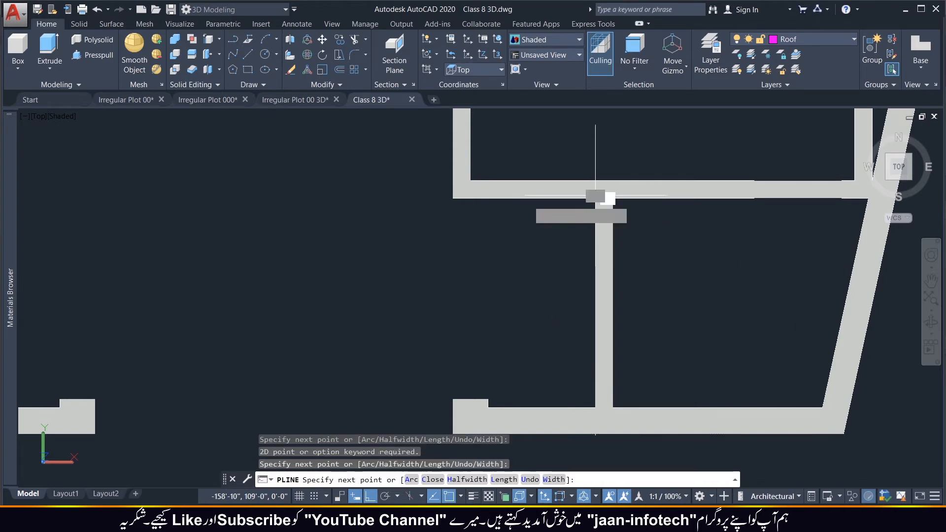
click(452, 198)
Continue the polyline along the right room's wall, then about 36'-6" across the passage to the front-left room's outer corner.
scroll(452, 199, down, 6)
scroll(453, 200, up, 5)
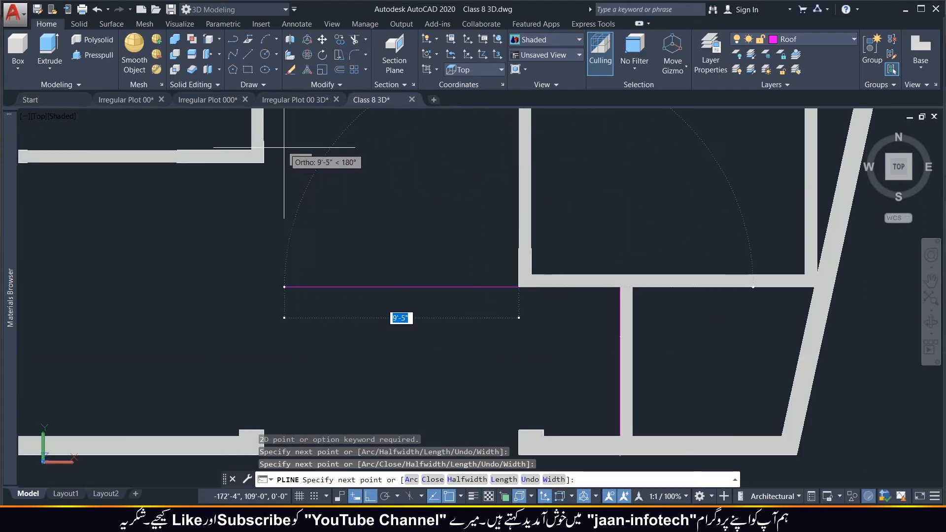
scroll(295, 153, down, 3)
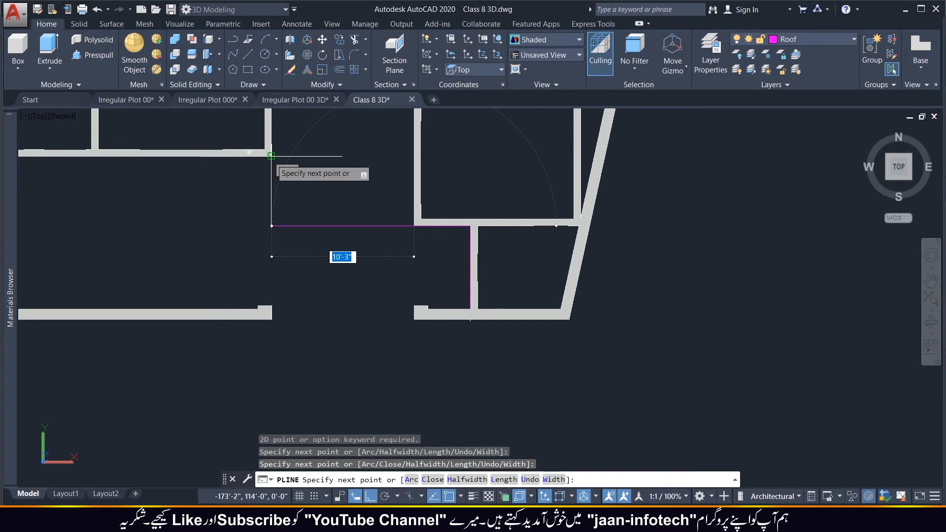
click(391, 155)
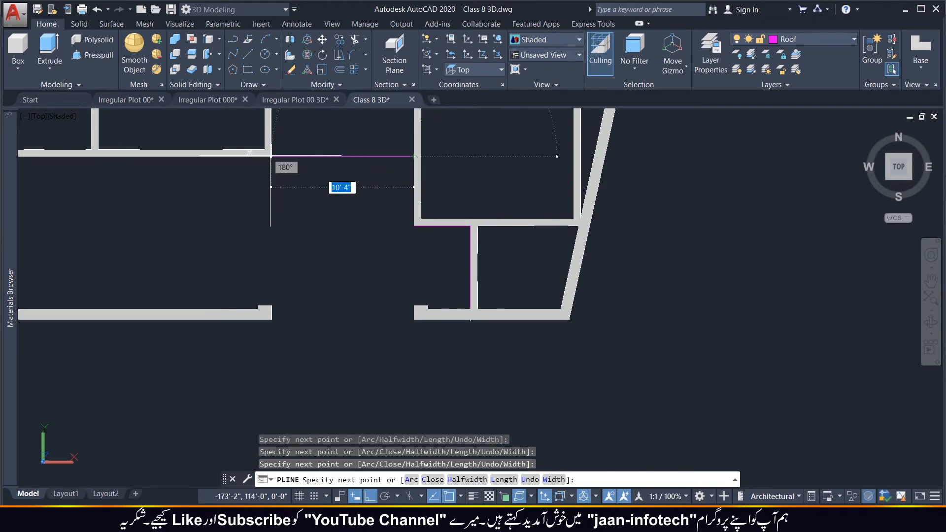
scroll(274, 181, down, 3)
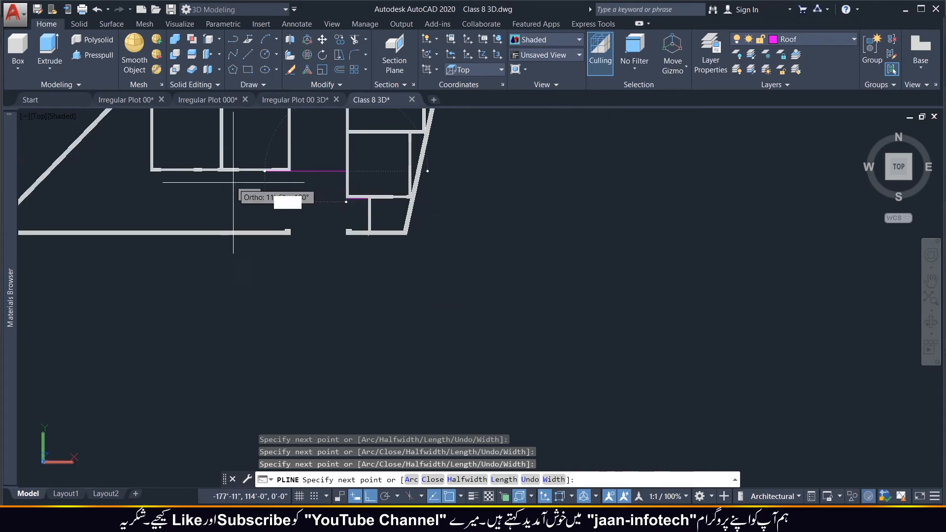
scroll(147, 183, up, 4)
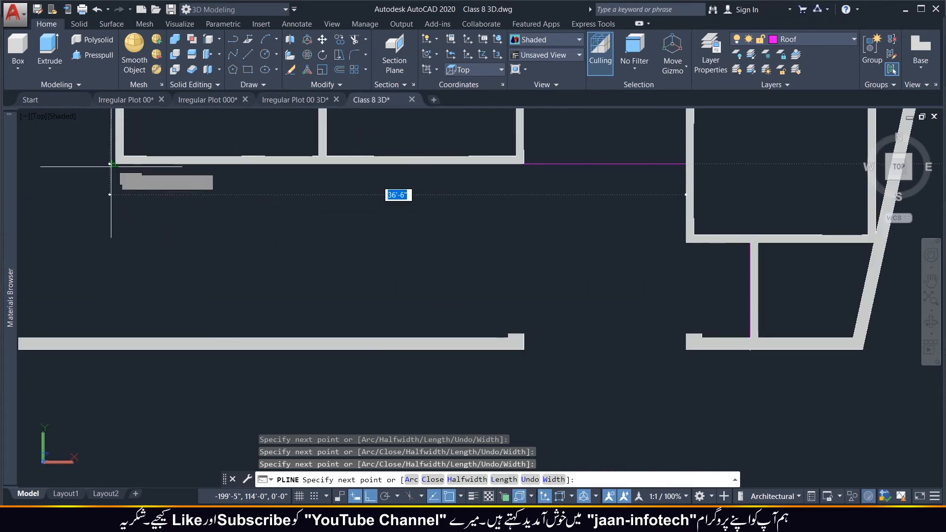
click(109, 164)
Trace the polyline along the front-left room's side wall and around the small projecting room behind it.
scroll(215, 223, down, 4)
scroll(214, 223, down, 3)
scroll(211, 190, up, 5)
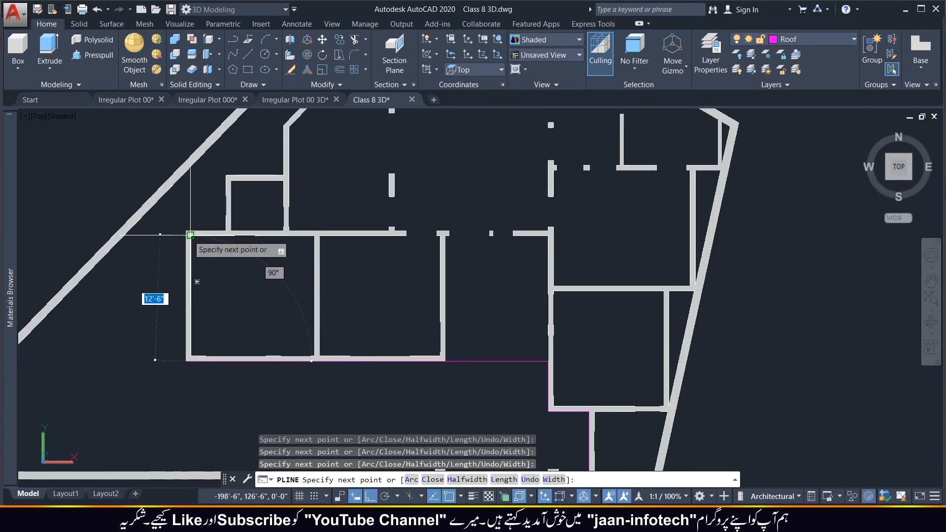
click(227, 230)
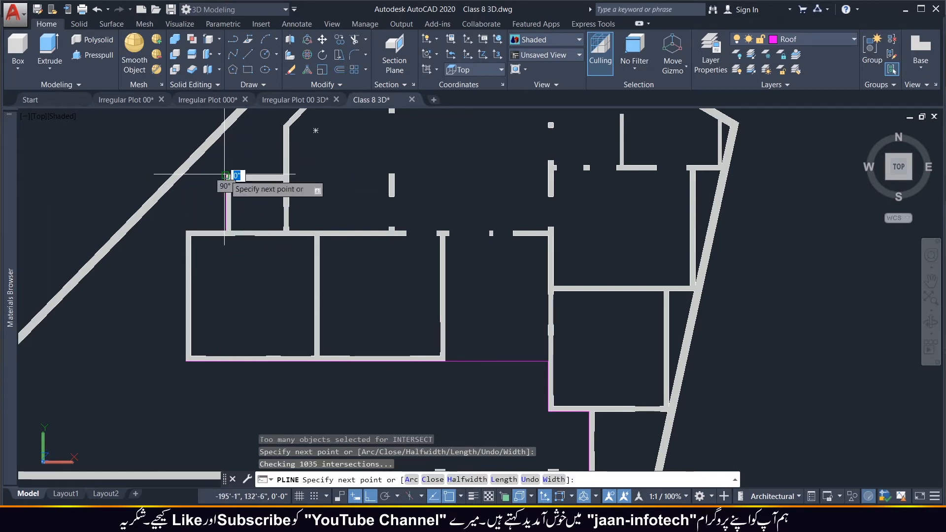
click(284, 176)
Extend the polyline along the outer wall to the angled wall, and trace its outer face to the far corner.
scroll(276, 178, down, 3)
scroll(283, 168, up, 4)
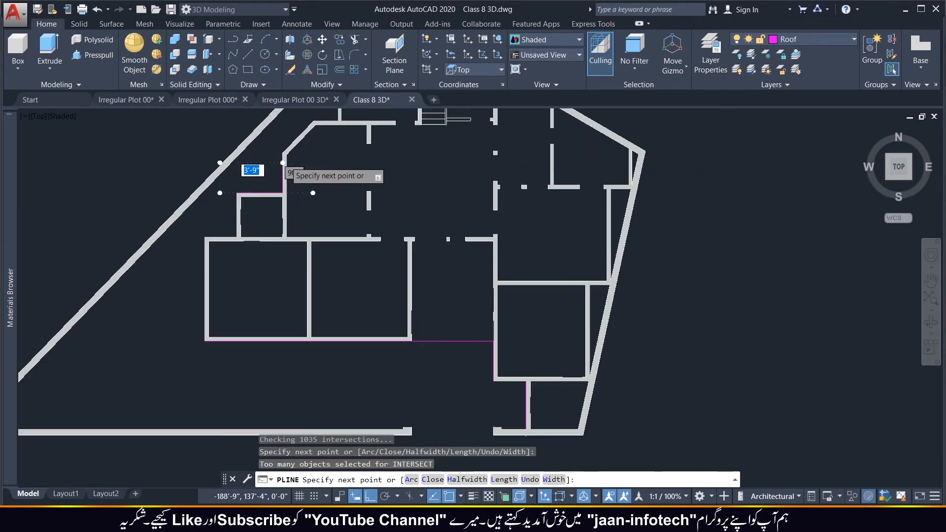
scroll(286, 159, up, 4)
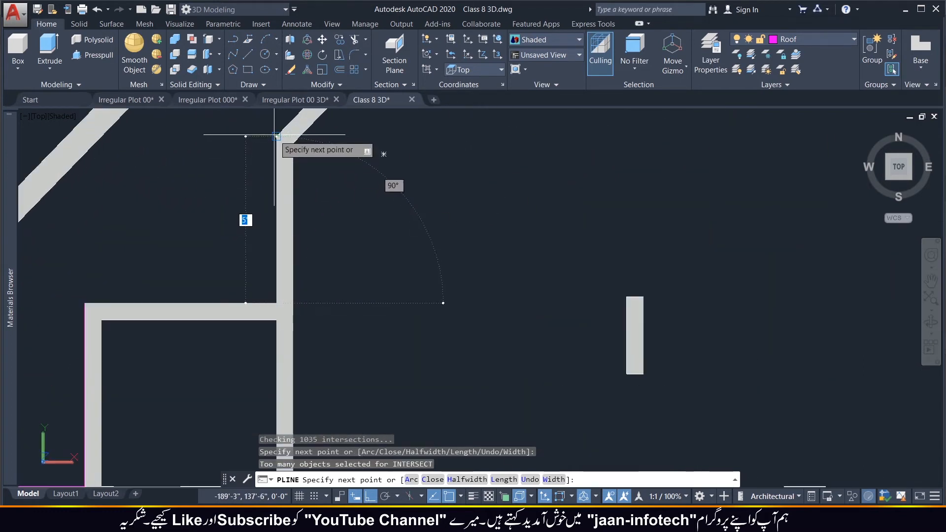
click(276, 136)
scroll(274, 207, down, 5)
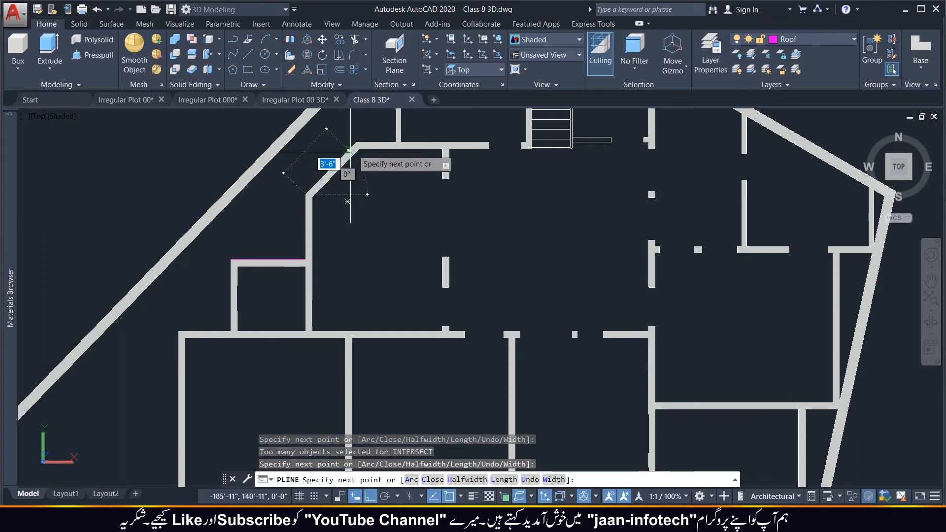
scroll(357, 142, up, 3)
click(358, 142)
Continue the polyline about 3'-1" from the angled wall's far corner, then about 8'-7" along the rear room's side wall to the boundary wall.
scroll(388, 219, down, 3)
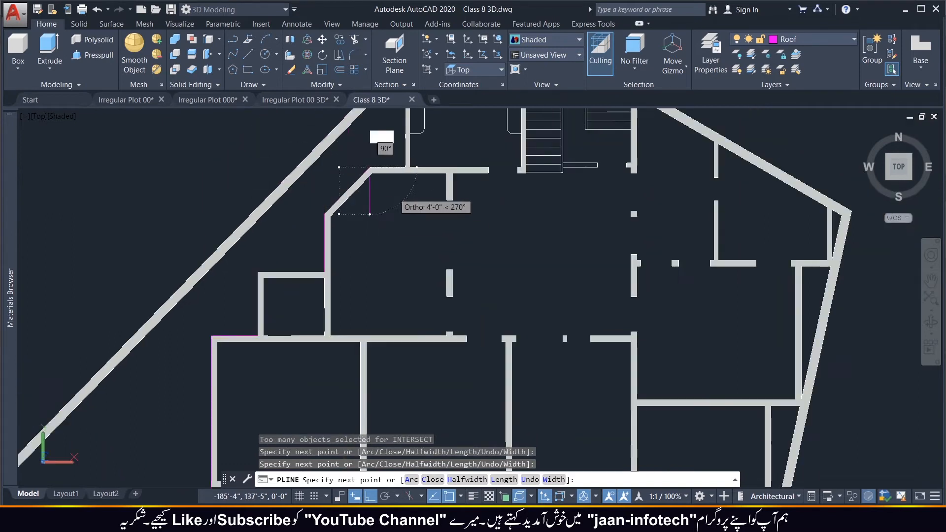
scroll(407, 167, up, 5)
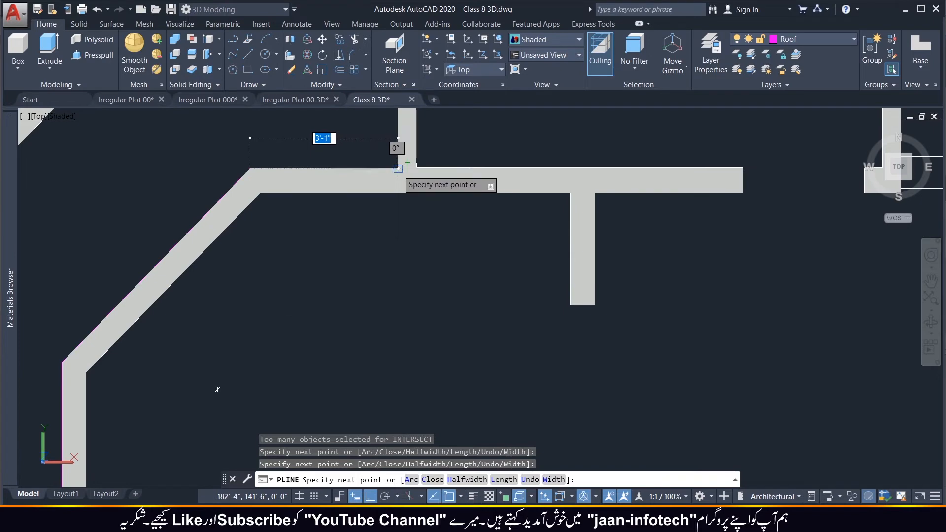
click(398, 168)
scroll(394, 207, down, 5)
scroll(410, 209, up, 3)
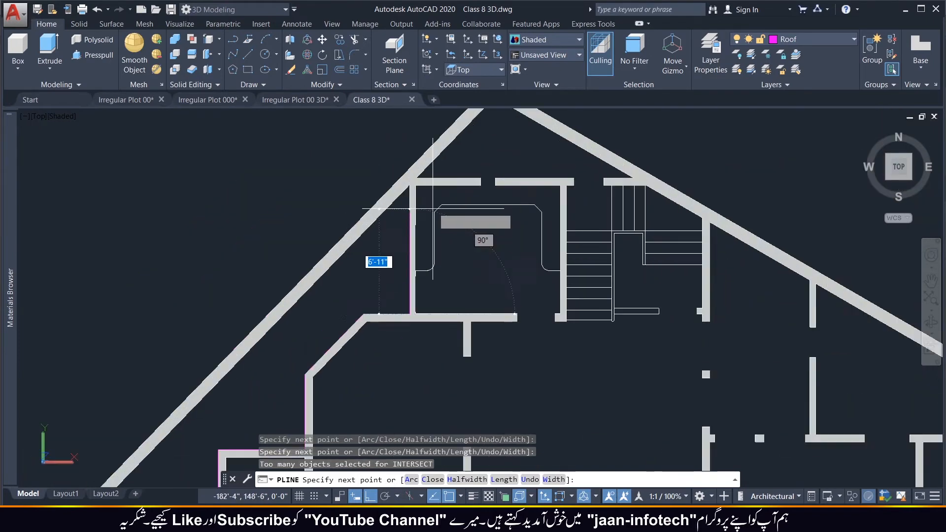
scroll(410, 183, up, 5)
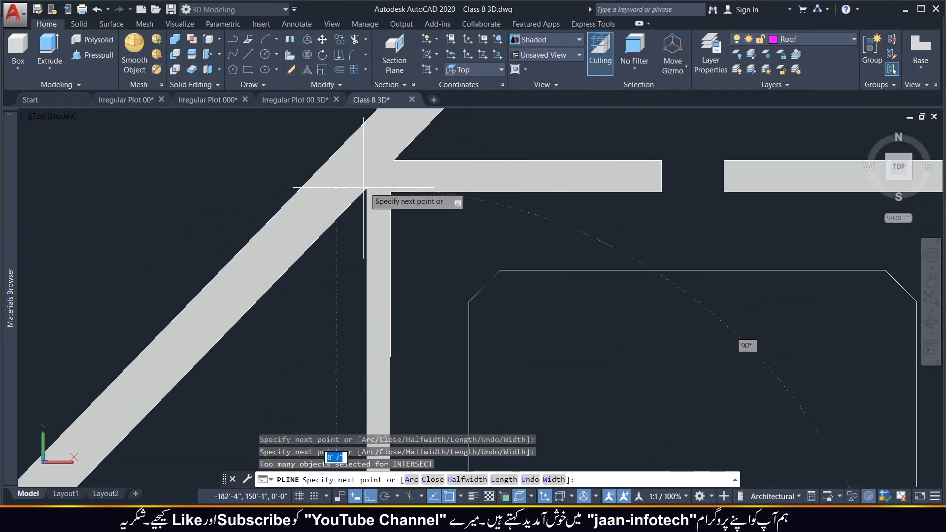
click(367, 188)
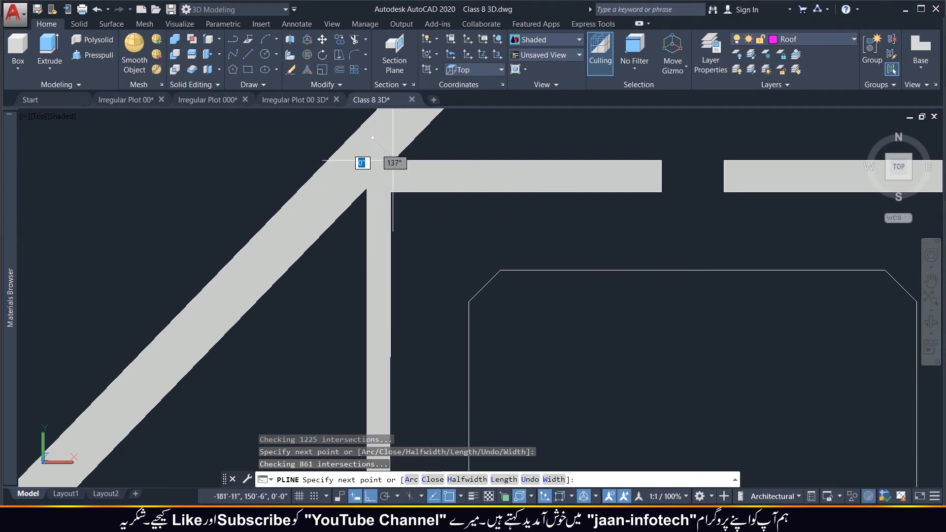
Extend the polyline about 14'-5" along the rear wall's outer face to the opposite sloping boundary wall.
scroll(429, 178, down, 4)
scroll(535, 182, down, 5)
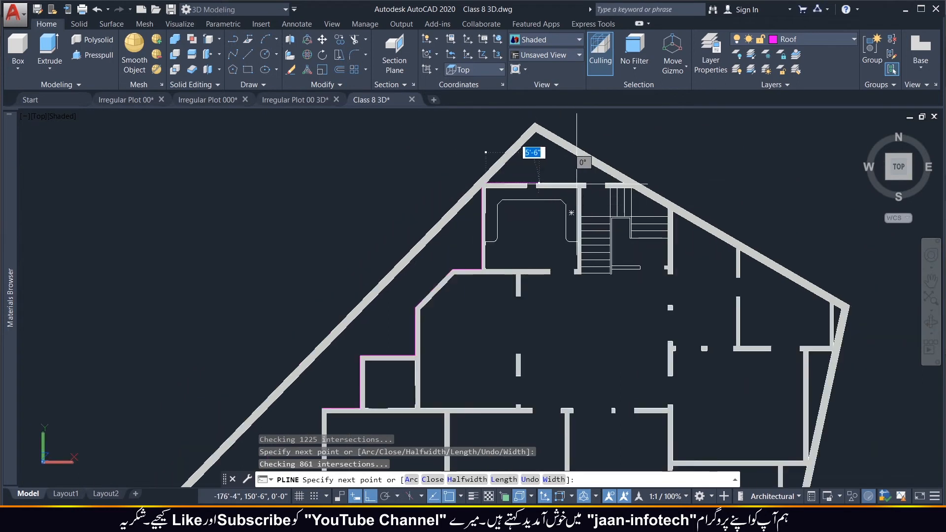
scroll(626, 178, up, 6)
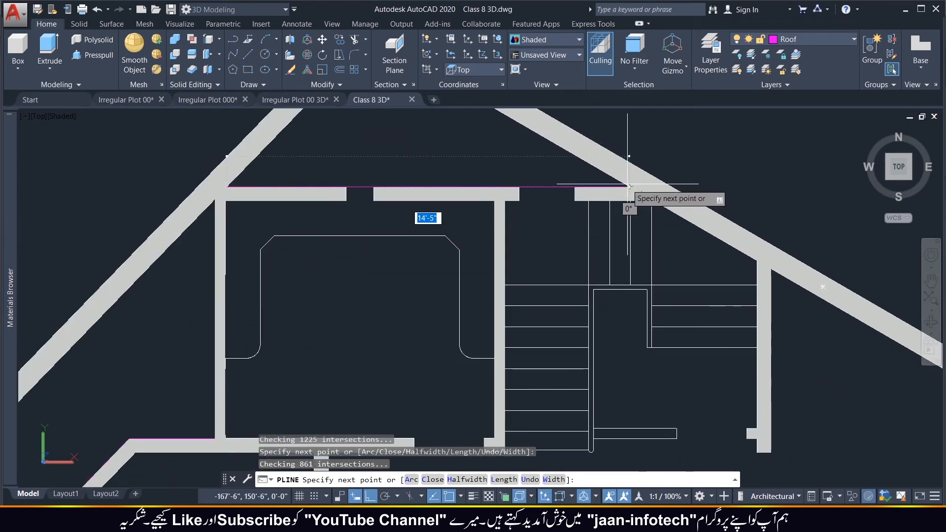
click(631, 187)
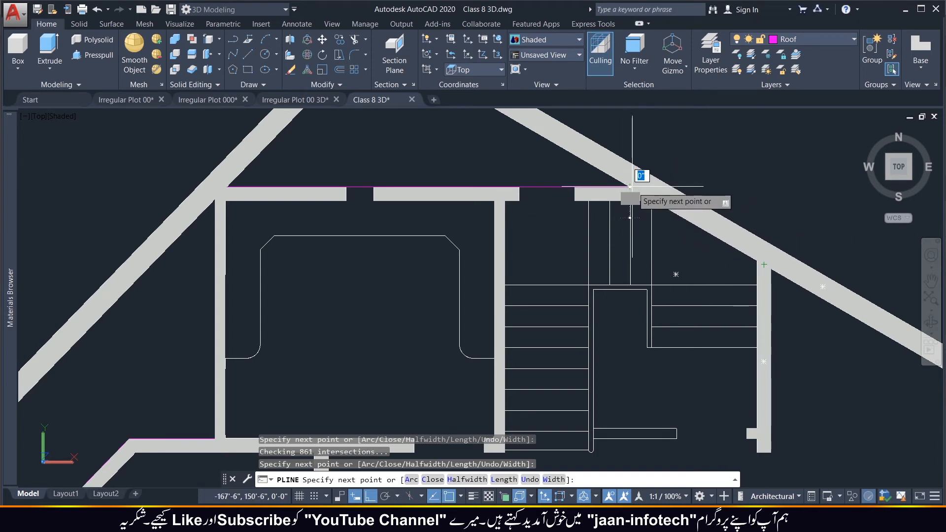
Try to continue the polyline along the sloping boundary wall's outer face to the staircase's side wall.
click(674, 188)
click(771, 244)
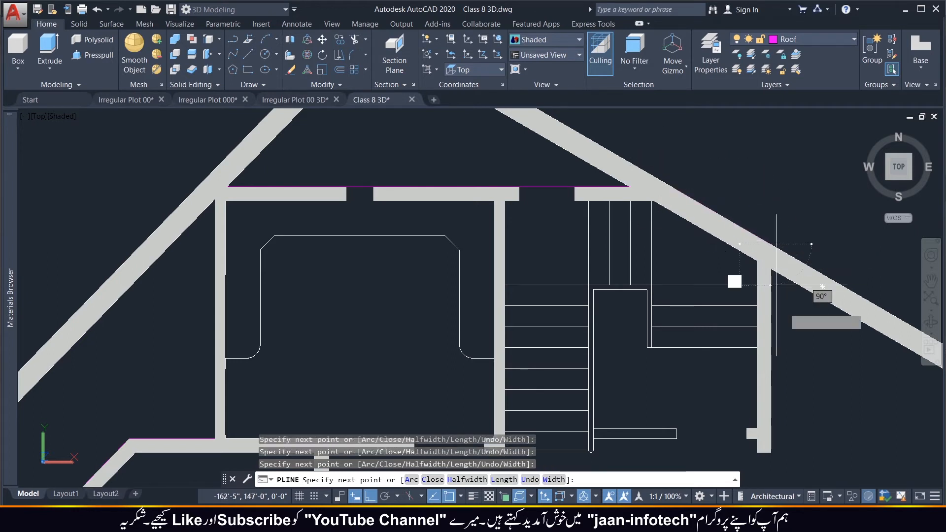
scroll(771, 452, down, 6)
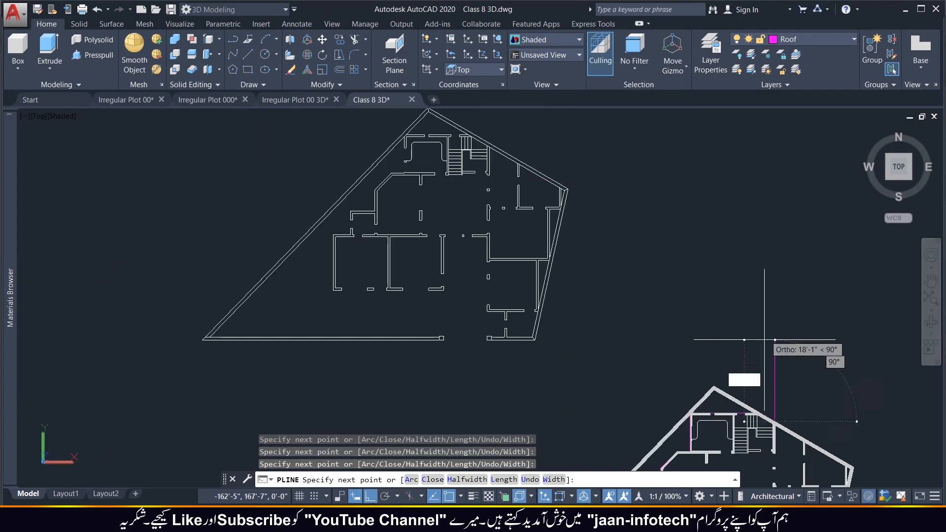
scroll(747, 468, up, 3)
scroll(763, 392, down, 7)
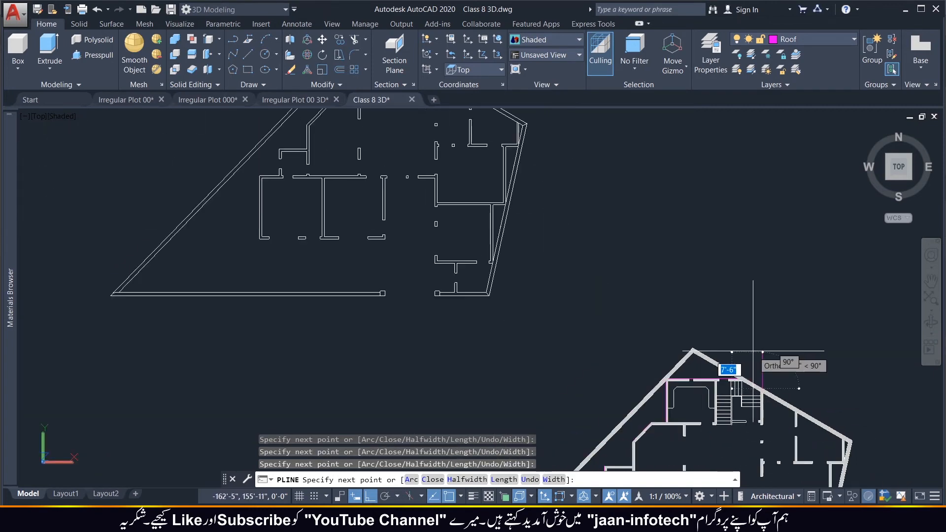
scroll(827, 436, up, 7)
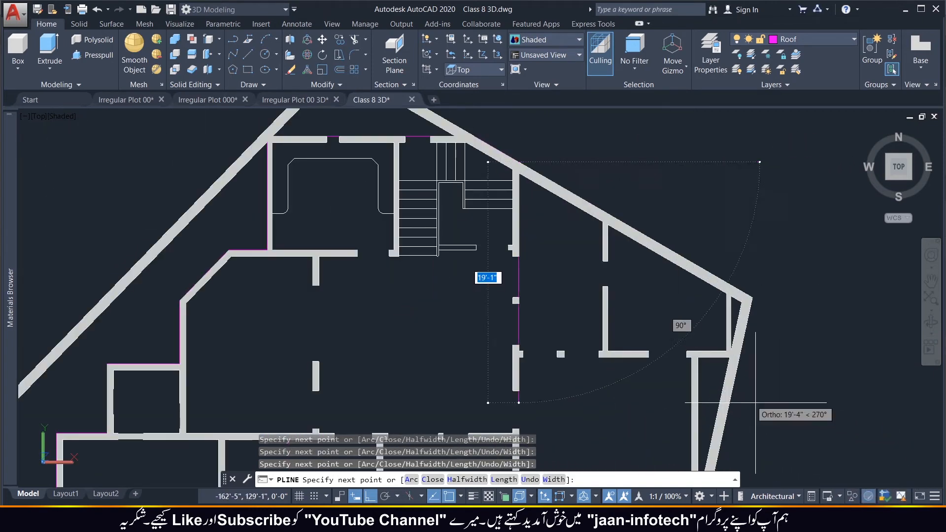
scroll(750, 295, down, 5)
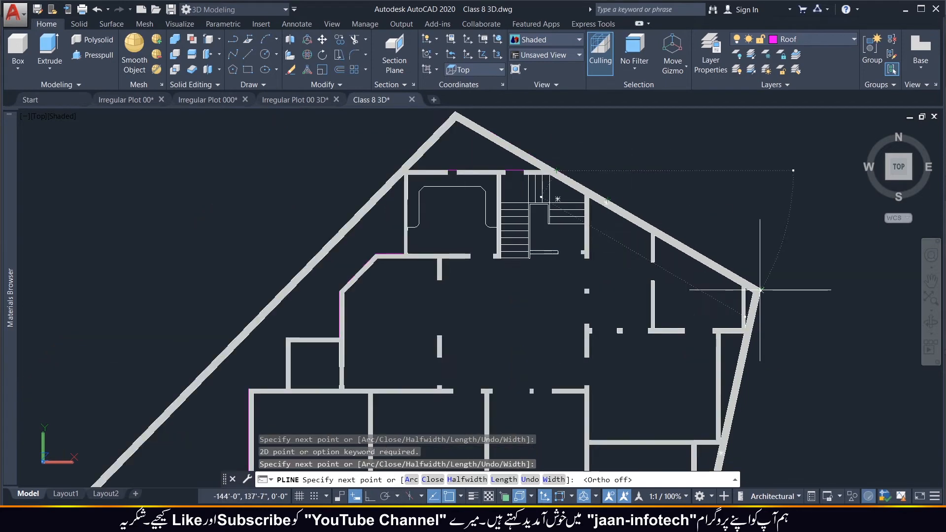
With Ortho off, trace the polyline along the boundary wall's outer faces around the front corner and finish it at its start point.
key(F8)
scroll(740, 312, down, 4)
scroll(738, 365, up, 5)
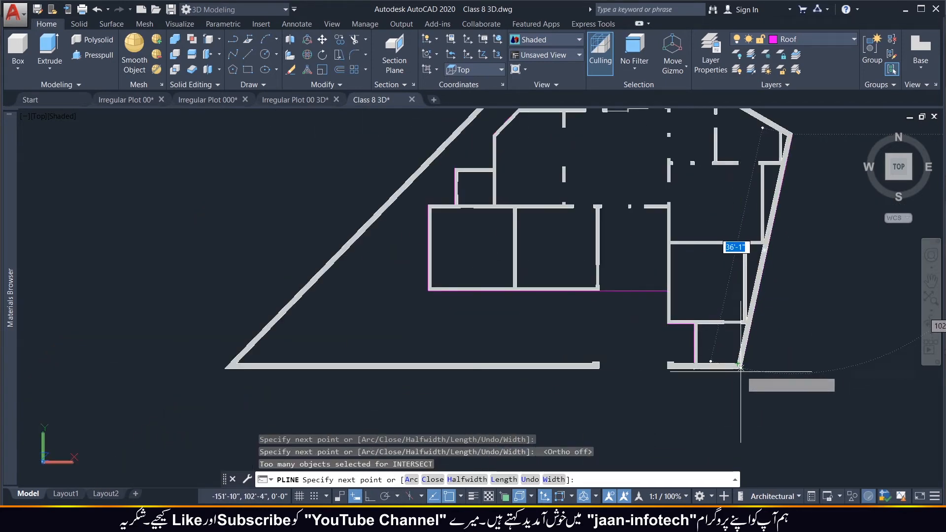
scroll(741, 365, up, 3)
click(741, 366)
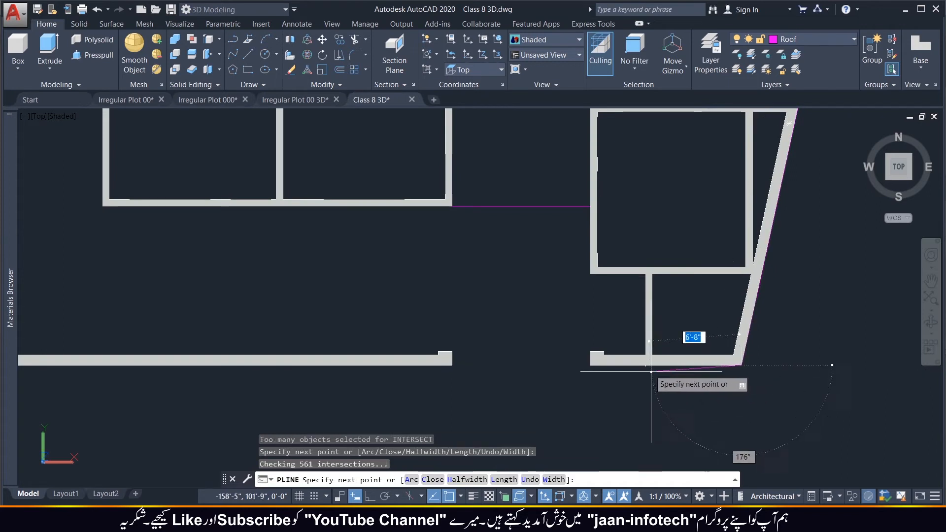
click(645, 365)
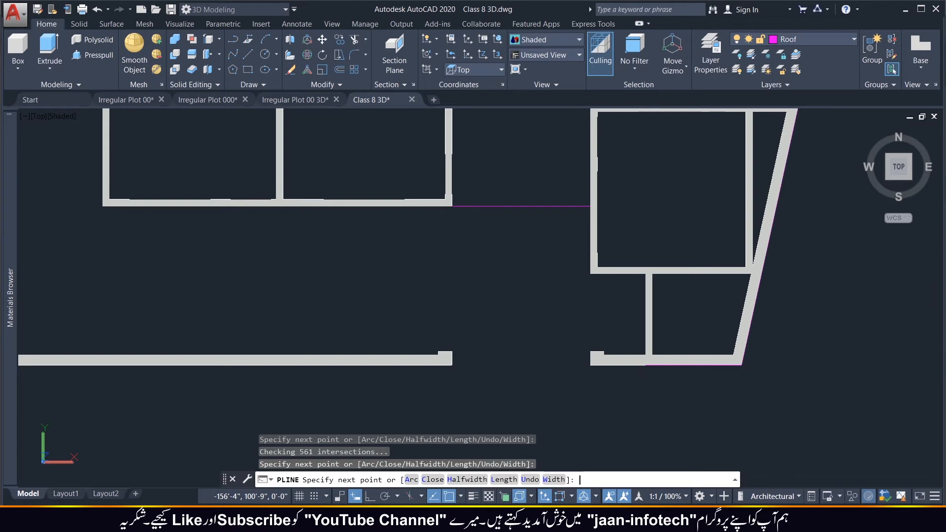
key(Return)
Show the model in the home 3D view with parallel projection.
scroll(682, 383, down, 2)
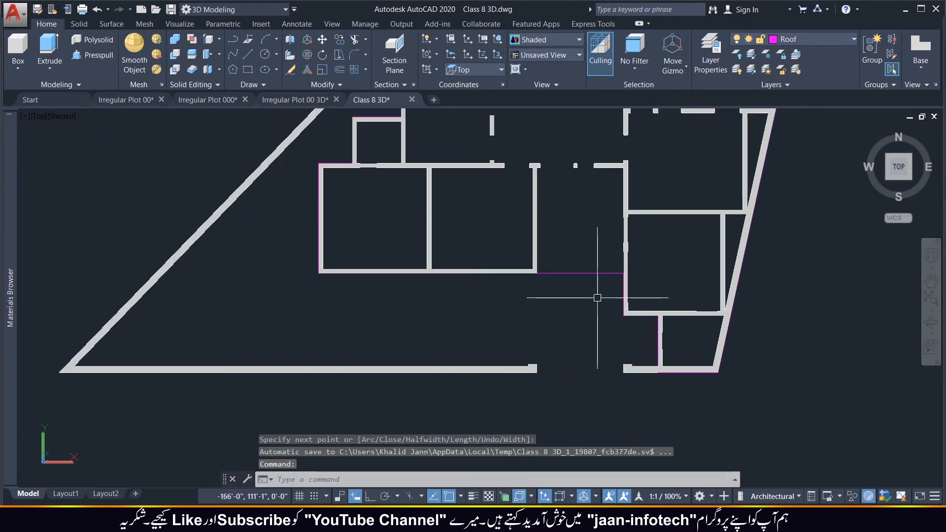
scroll(598, 298, down, 3)
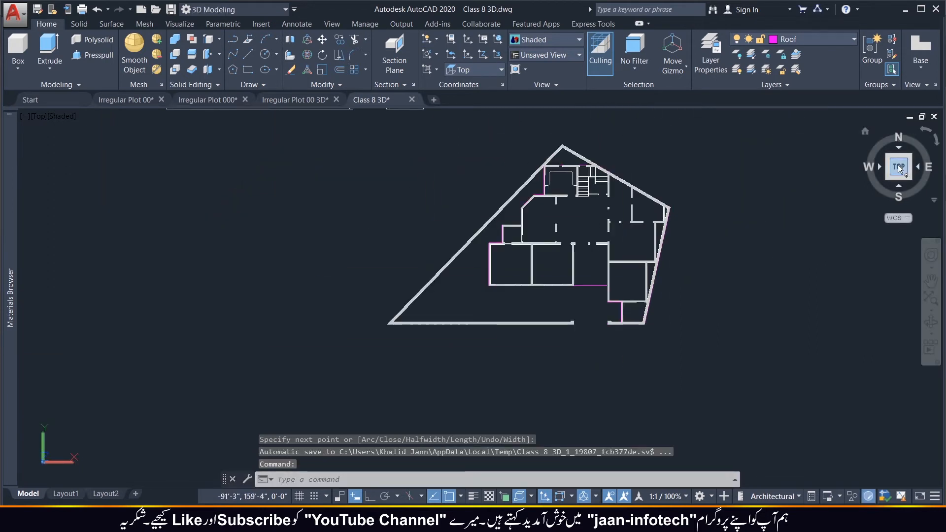
click(865, 132)
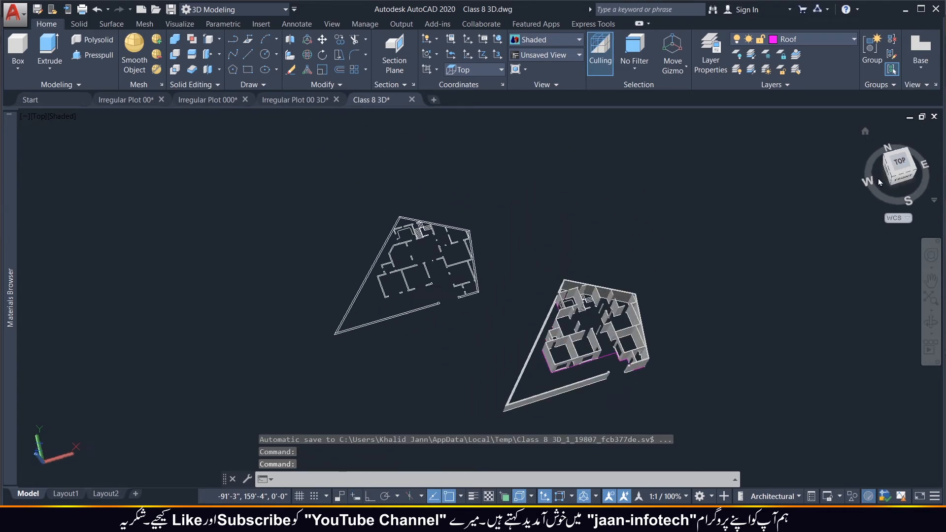
right_click(897, 165)
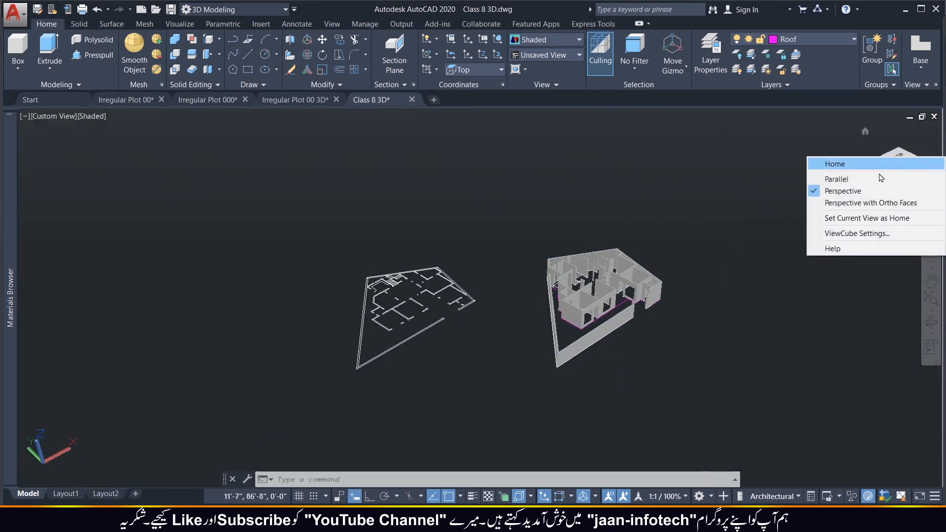
click(838, 177)
Move the roof polyline from the front-left room's bottom outer corner up to the top corner of the same wall.
scroll(633, 296, up, 5)
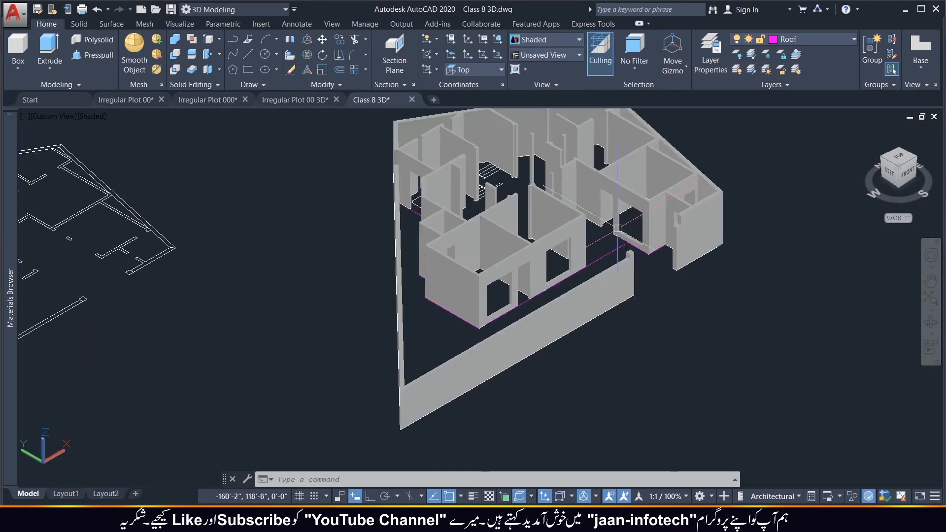
scroll(613, 244, up, 2)
click(612, 252)
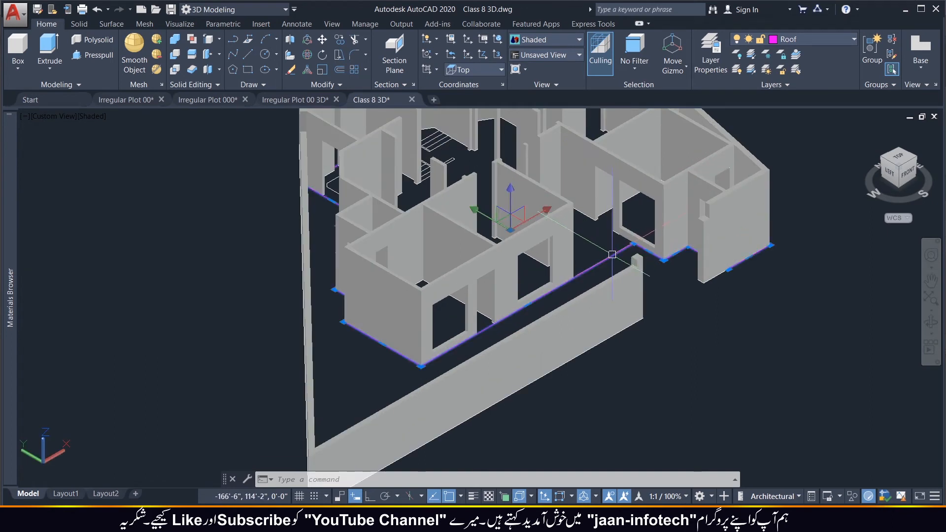
mouse_move(383, 344)
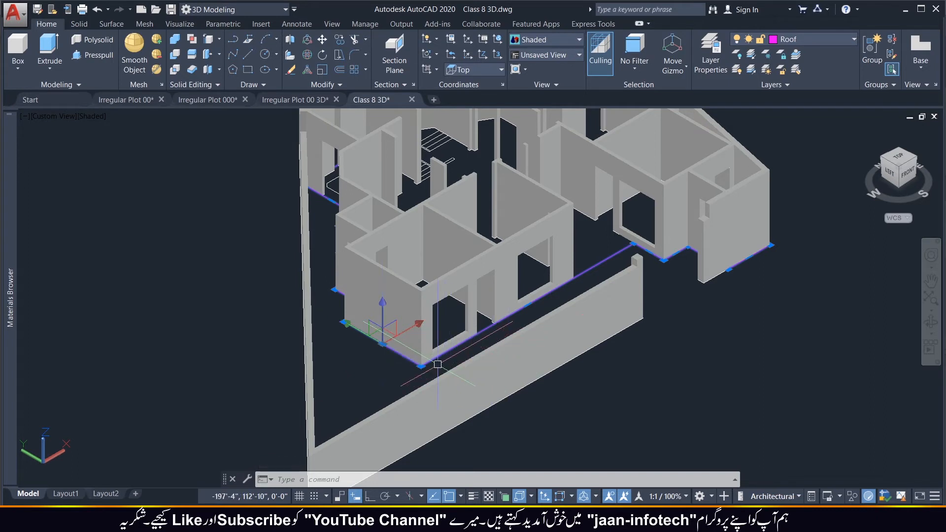
key(Return)
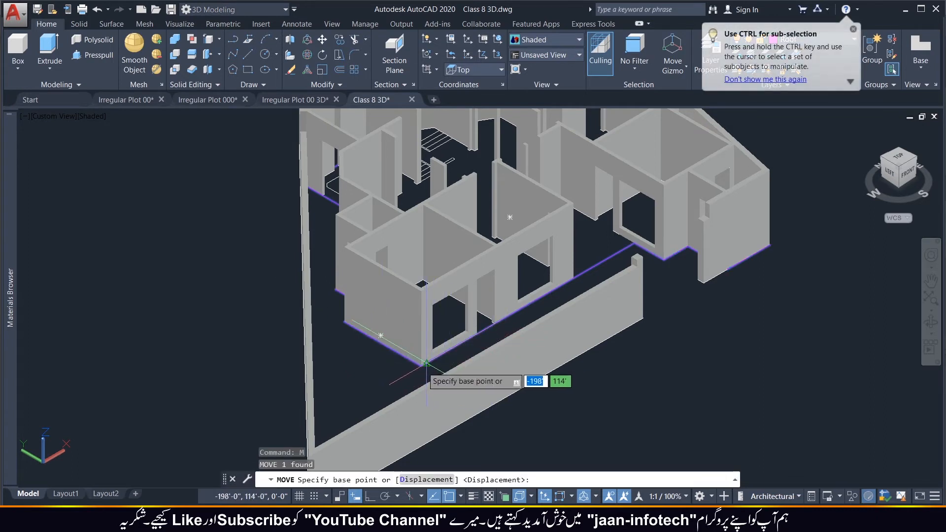
click(421, 366)
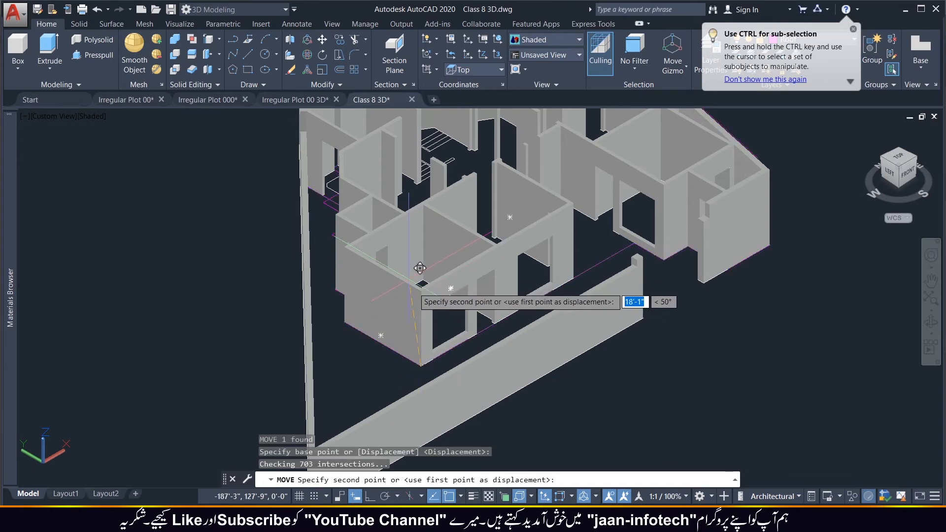
click(432, 280)
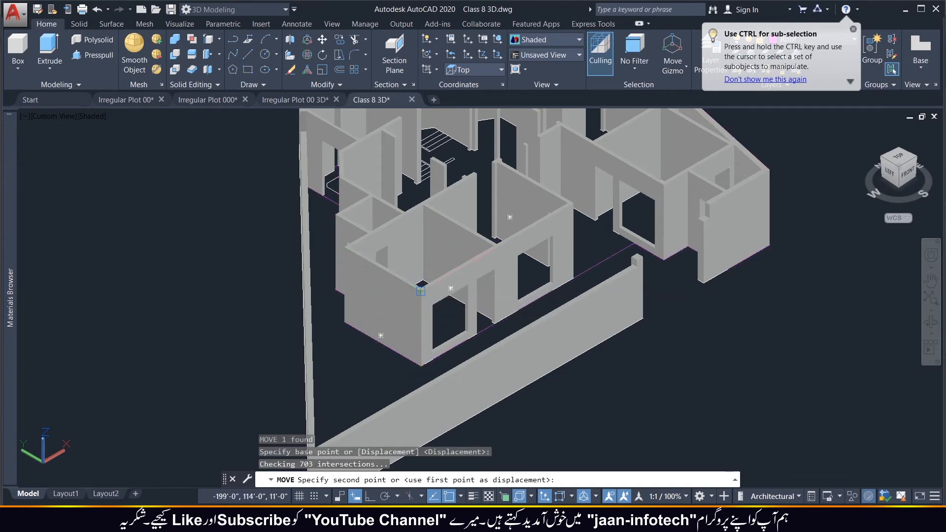
Offset the roof polyline outward by 24 inches around the building.
scroll(485, 371, down, 2)
scroll(496, 271, up, 8)
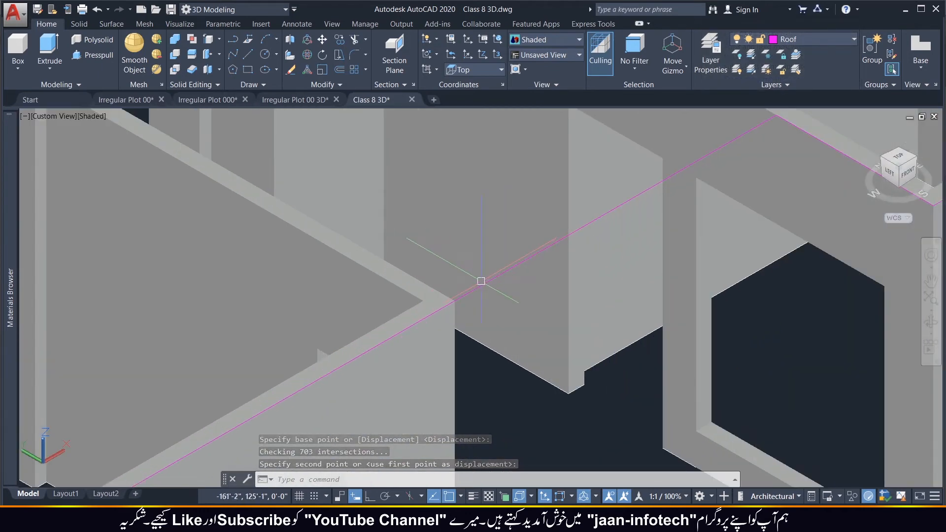
click(486, 283)
scroll(541, 284, down, 5)
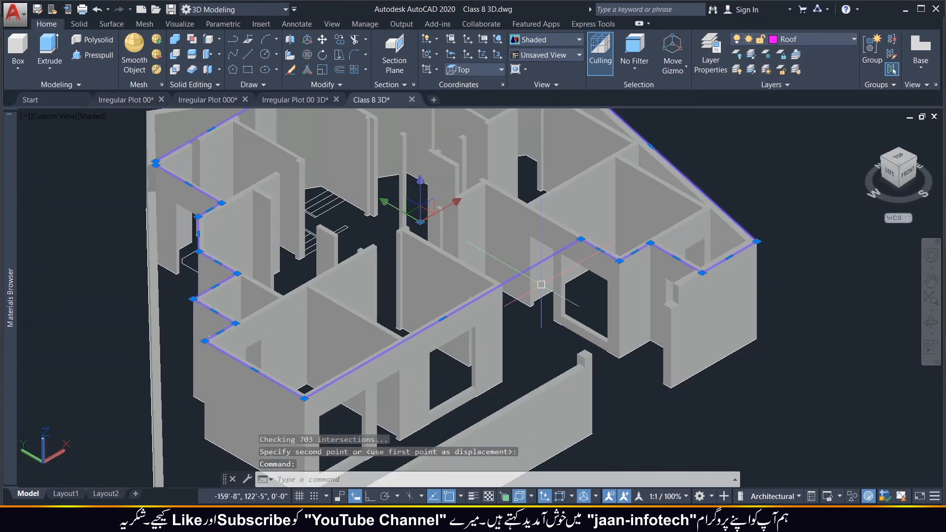
scroll(541, 284, down, 2)
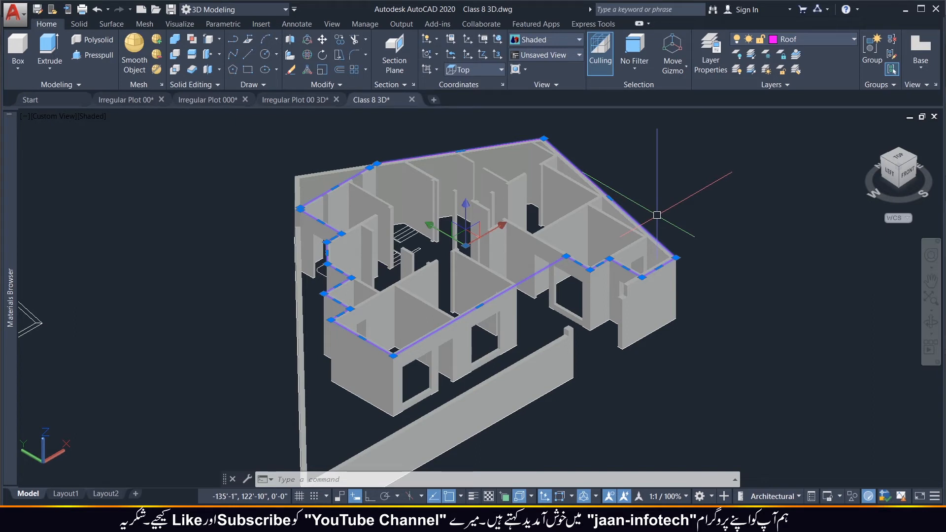
text(o)
key(Return)
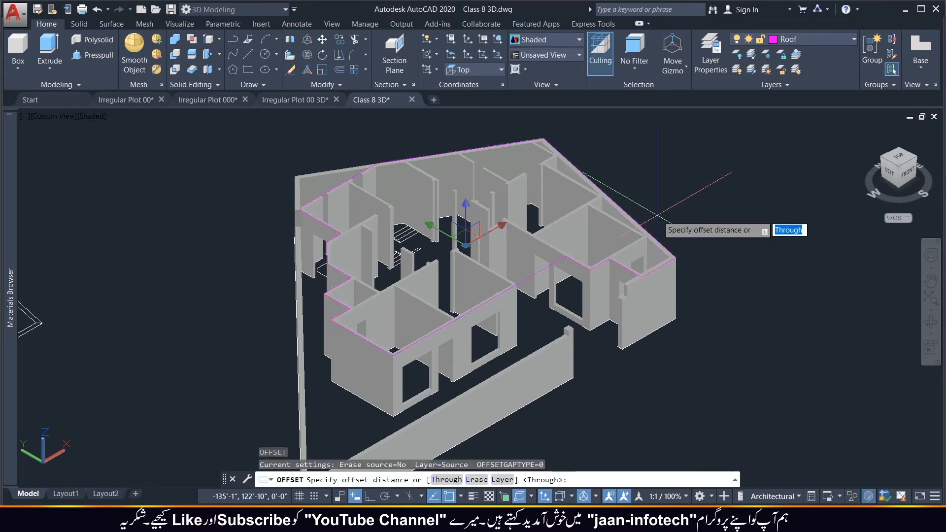
key(Return)
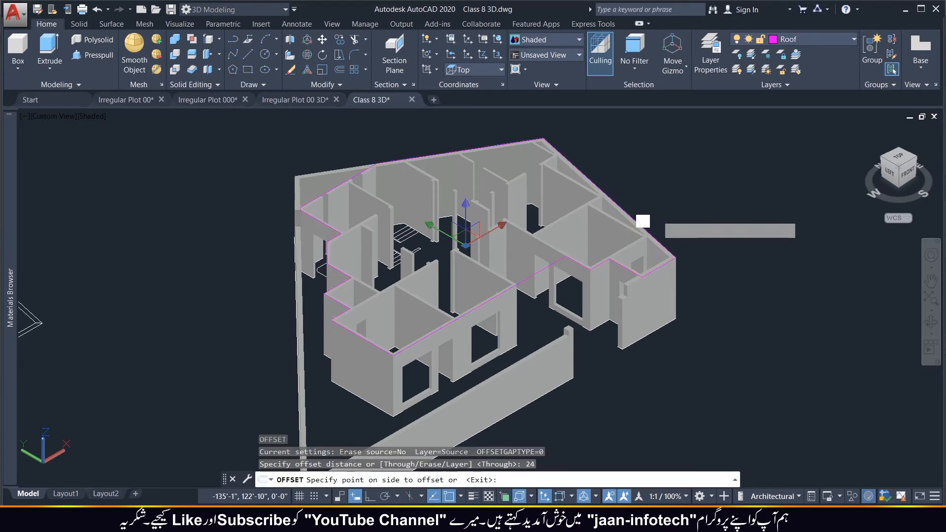
click(653, 230)
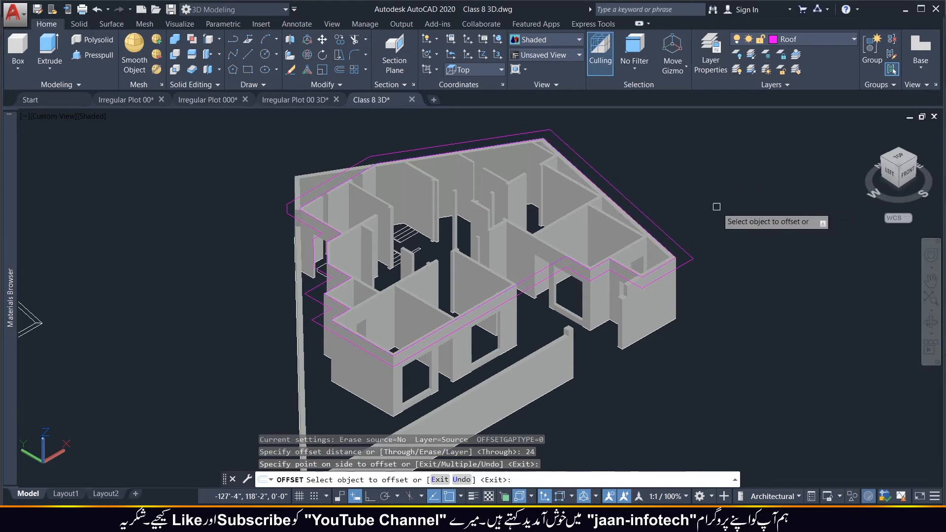
scroll(642, 176, up, 2)
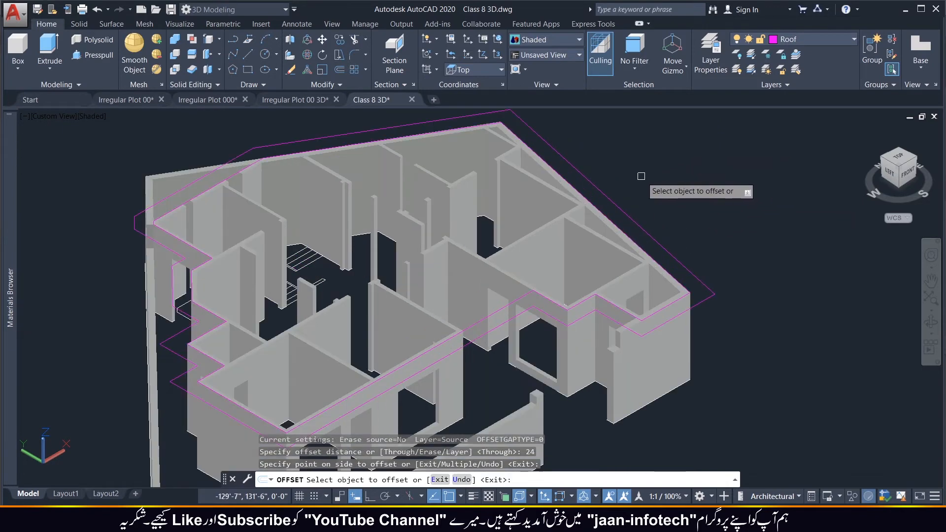
scroll(642, 176, up, 2)
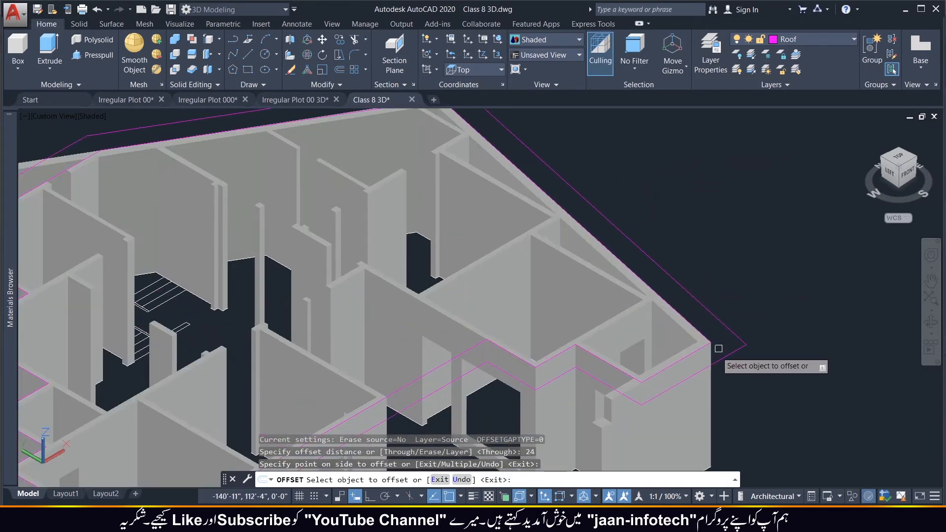
scroll(717, 348, up, 3)
key(Escape)
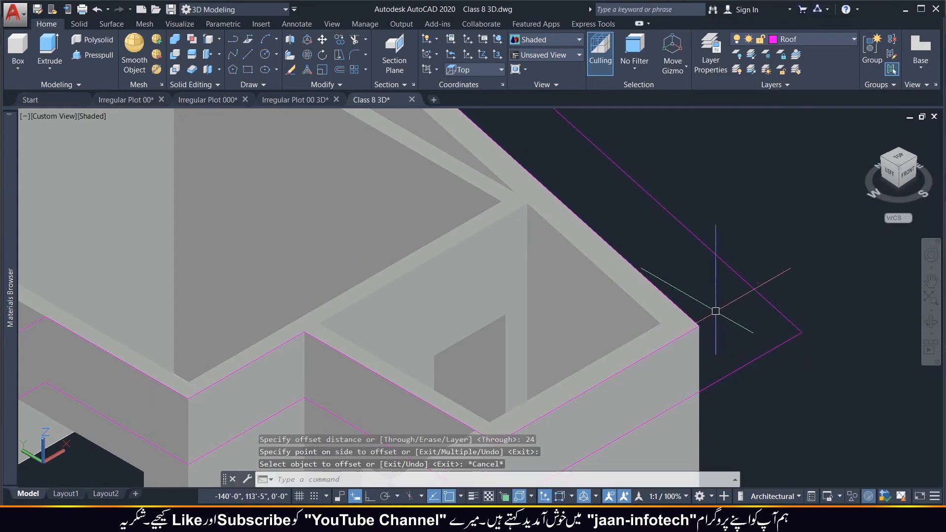
With Ortho on, move the outer roof polyline 70' along the negative Z axis, clear of the building.
scroll(695, 223, down, 1)
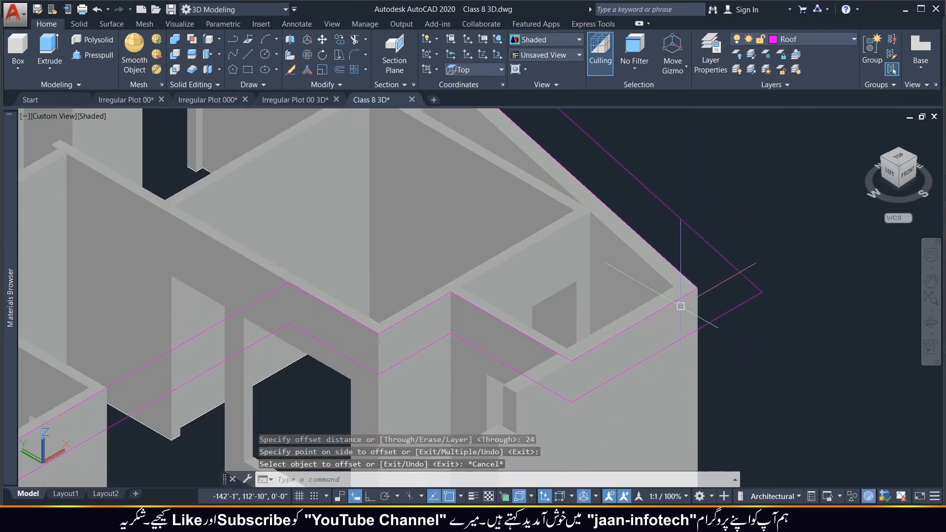
scroll(679, 304, down, 1)
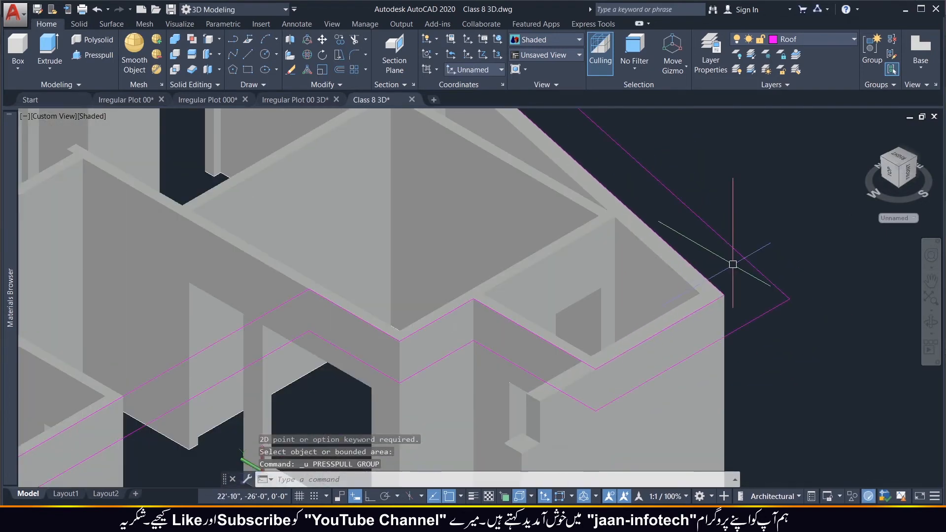
scroll(728, 264, down, 8)
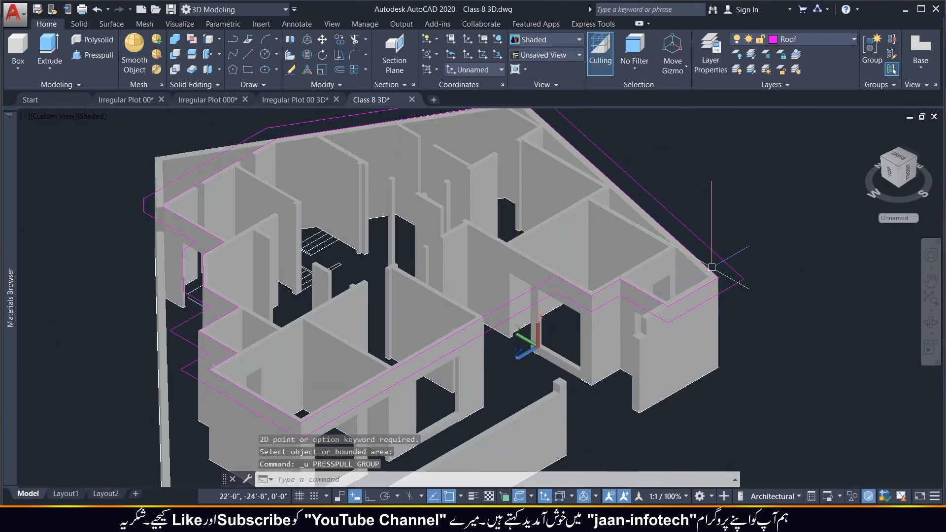
scroll(671, 292, up, 4)
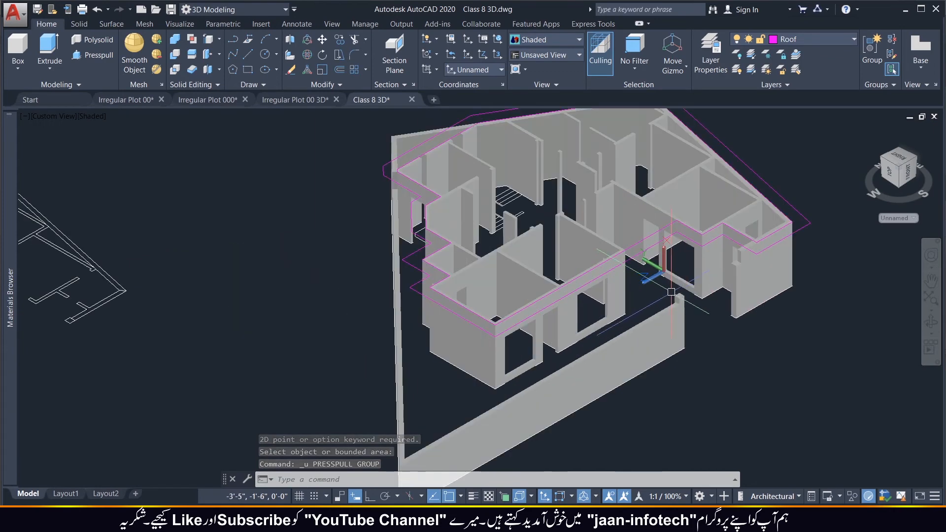
click(632, 245)
scroll(628, 298, down, 5)
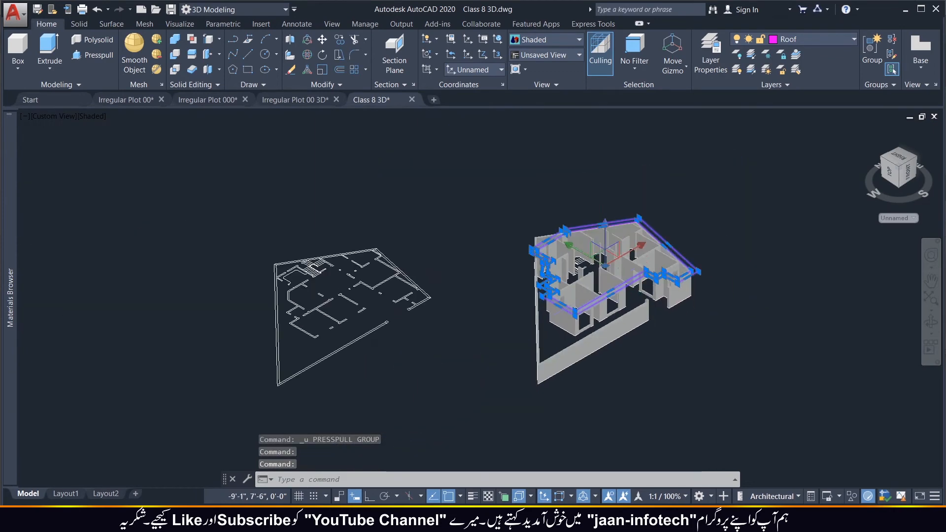
scroll(520, 299, up, 8)
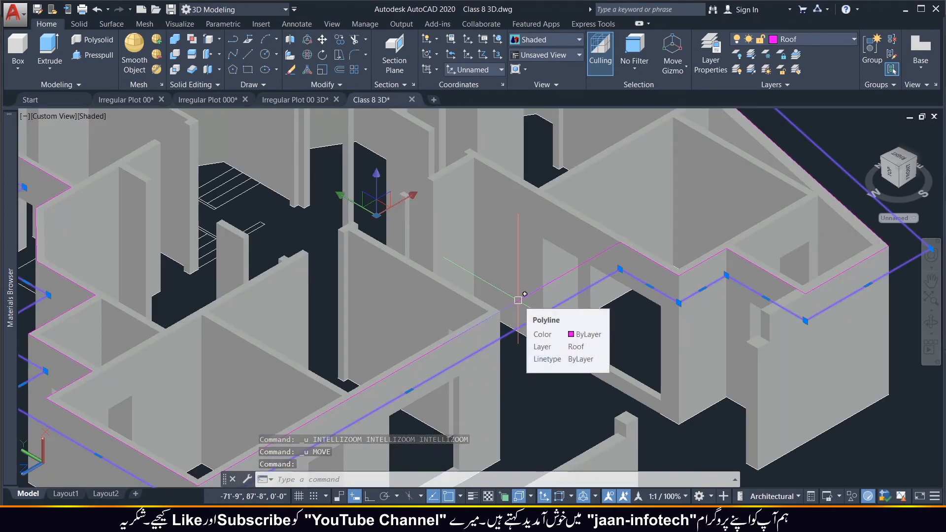
scroll(518, 301, down, 8)
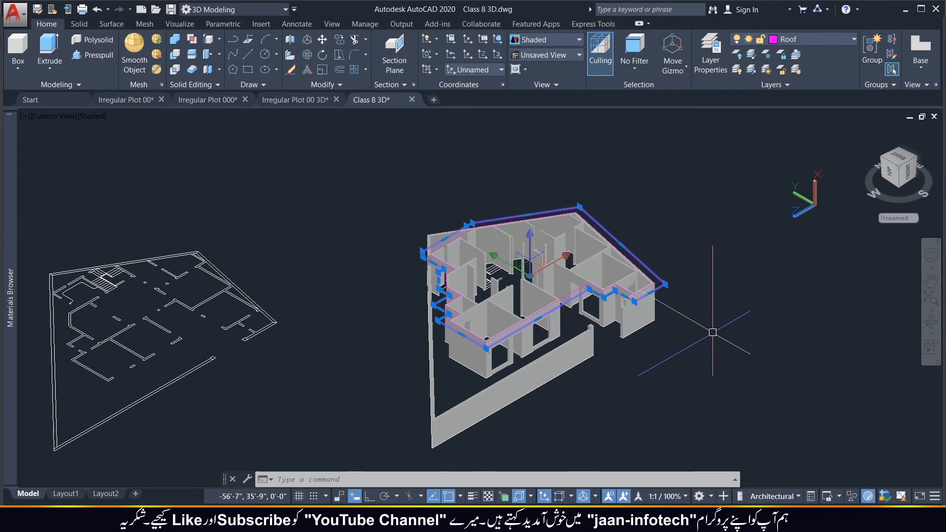
text(m)
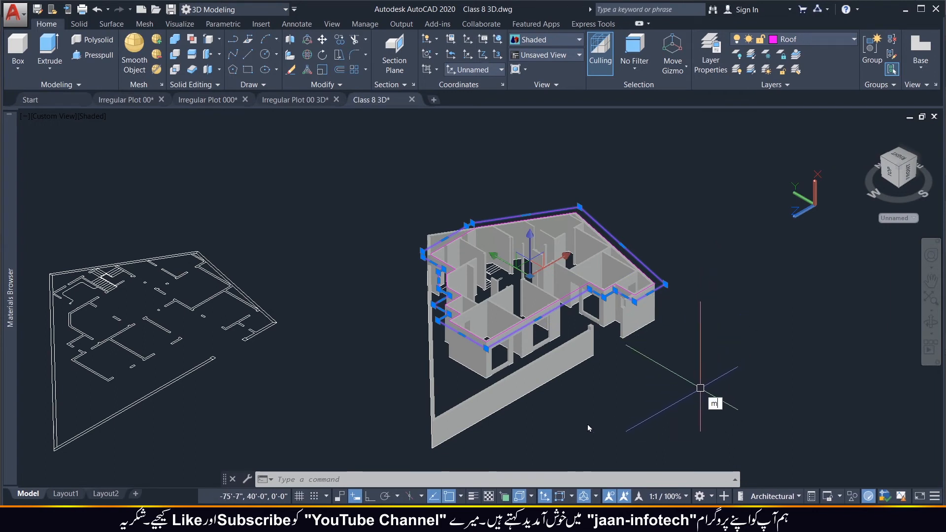
key(Return)
click(555, 433)
click(370, 498)
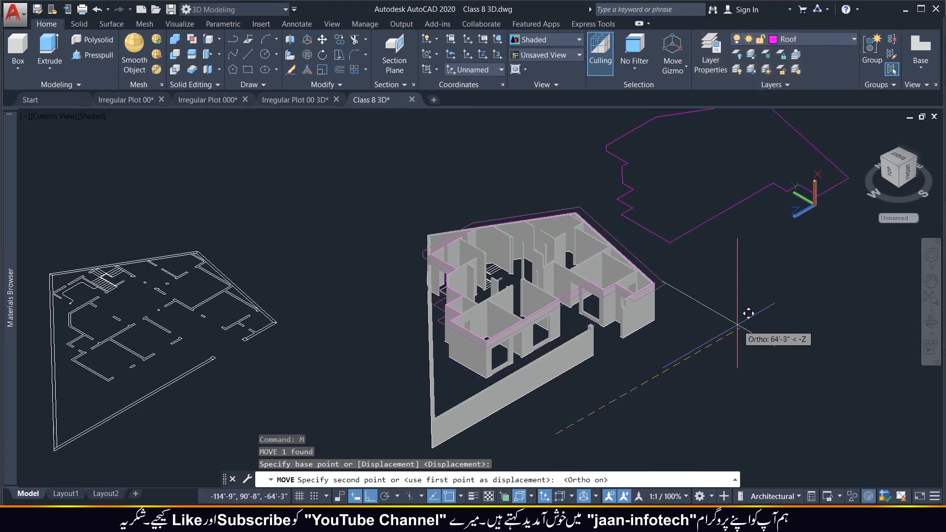
text(70)
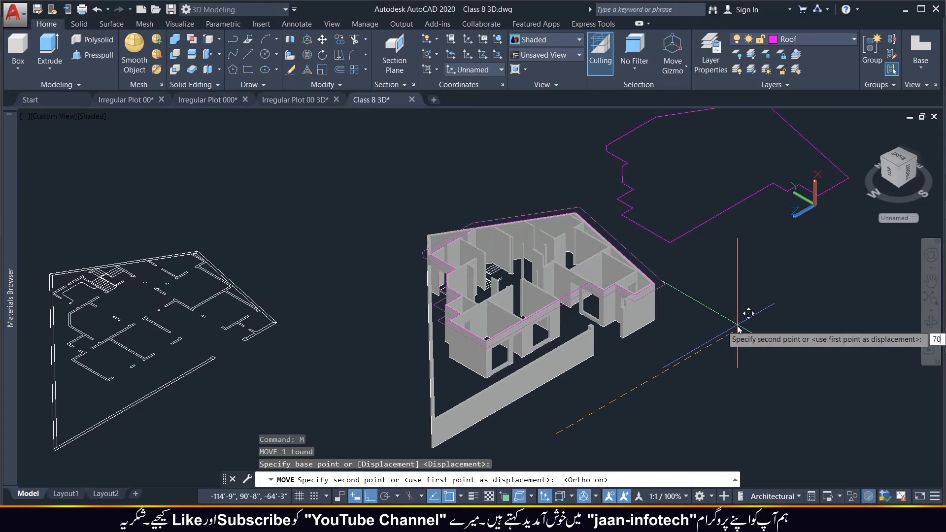
text(')
key(Return)
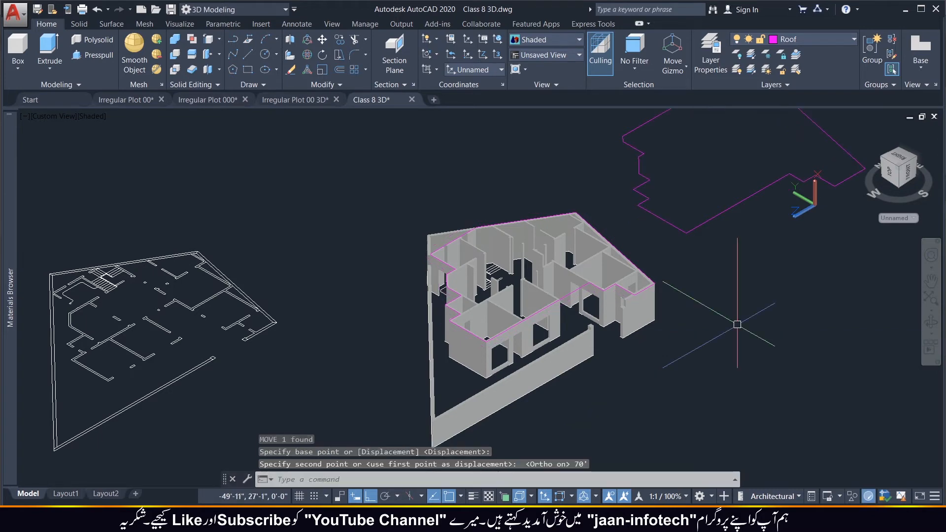
Turn off display of the UCS icon at the origin.
scroll(772, 295, down, 4)
scroll(772, 296, up, 6)
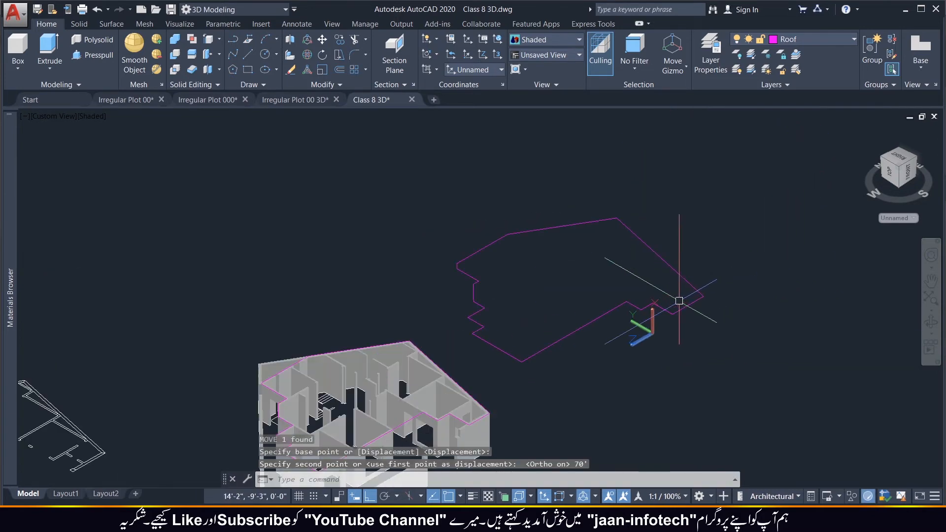
key(Escape)
click(651, 333)
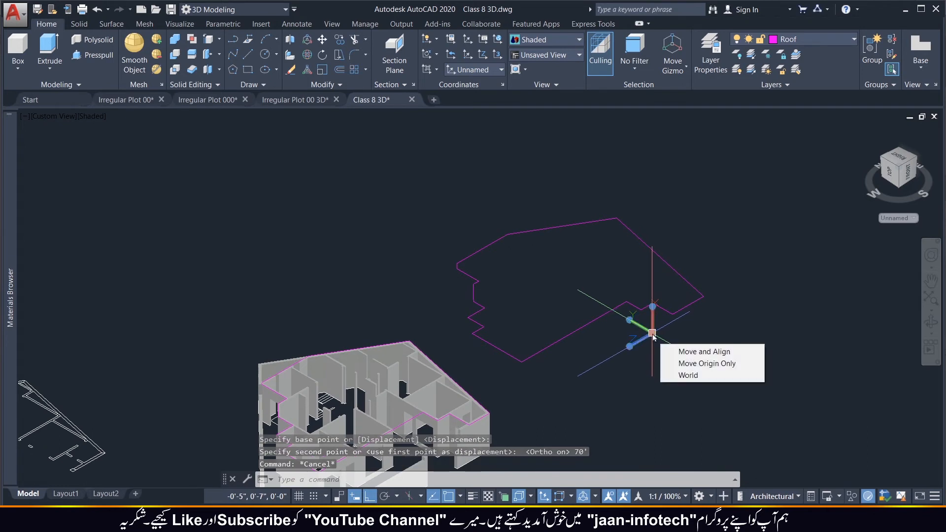
right_click(652, 333)
mouse_move(692, 485)
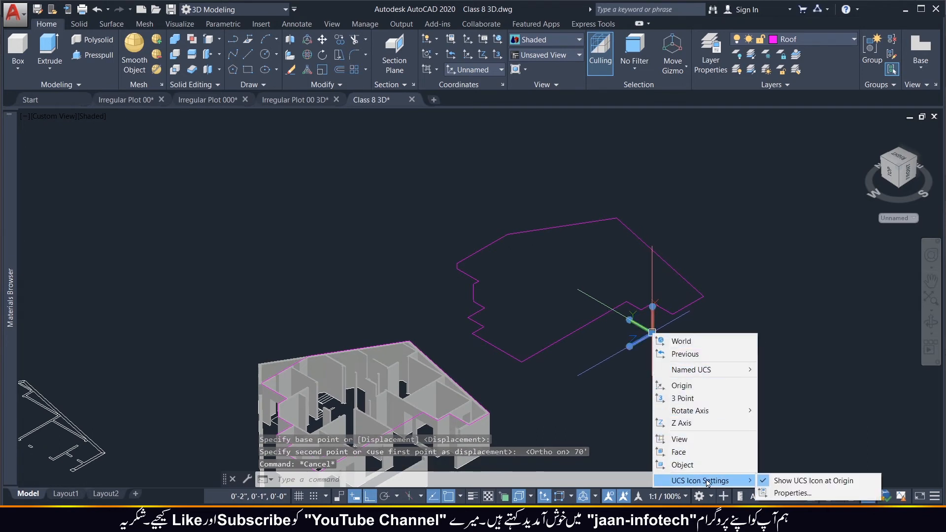
click(794, 481)
Offset the moved roof polyline inward by 6 inches.
scroll(651, 291, up, 3)
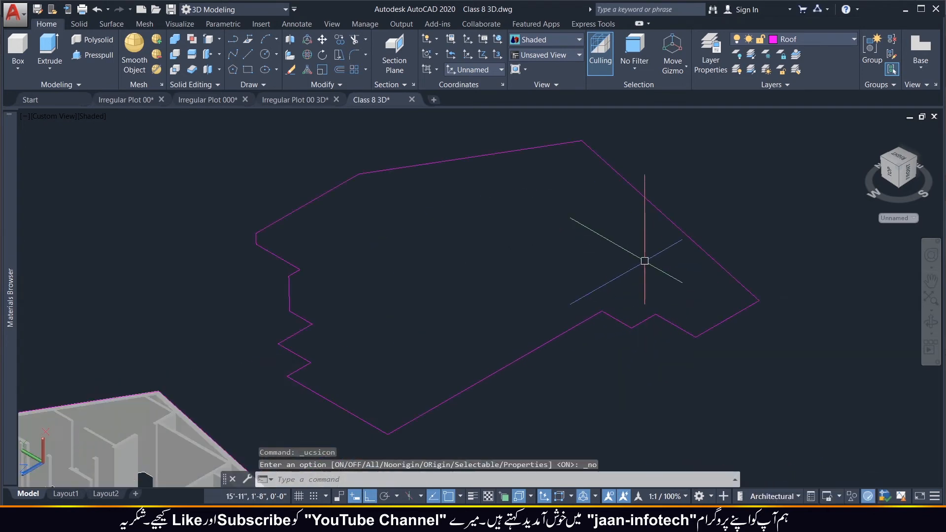
scroll(730, 311, up, 3)
click(764, 311)
click(738, 304)
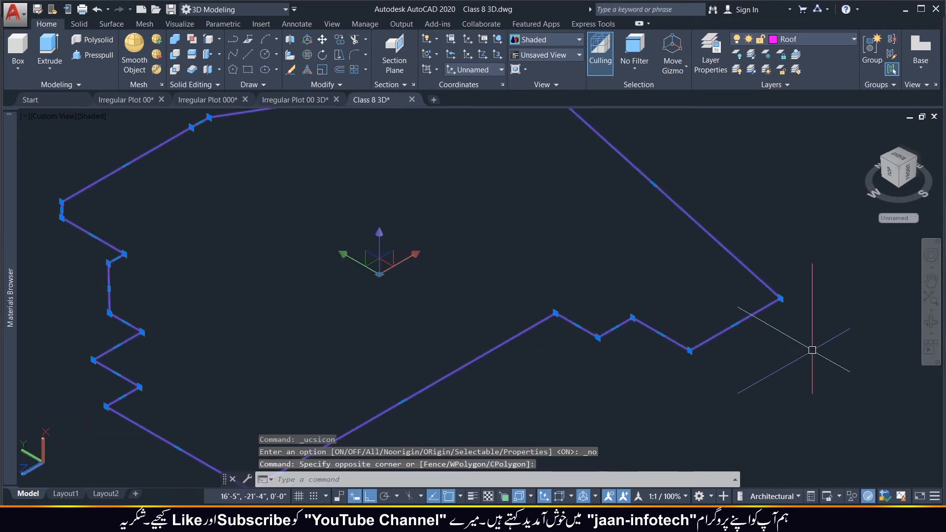
text(o)
key(Return)
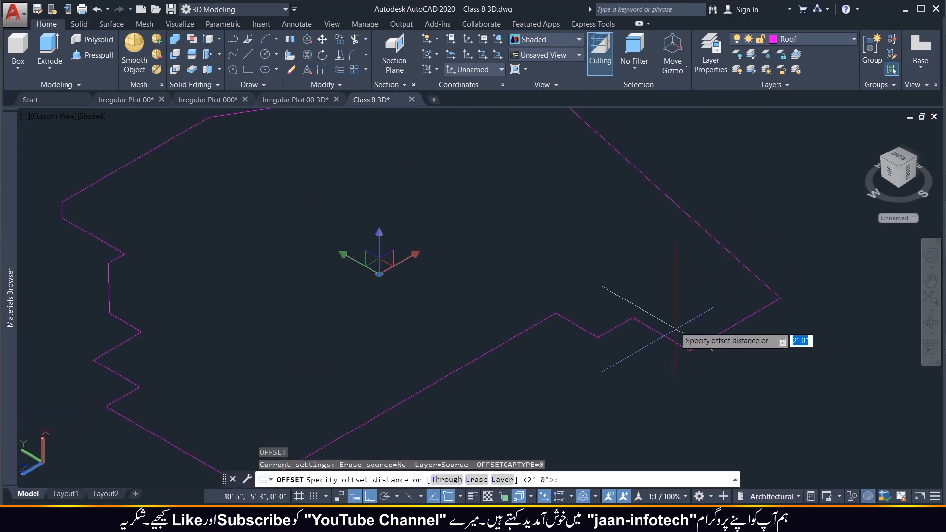
text(6)
key(Return)
click(662, 328)
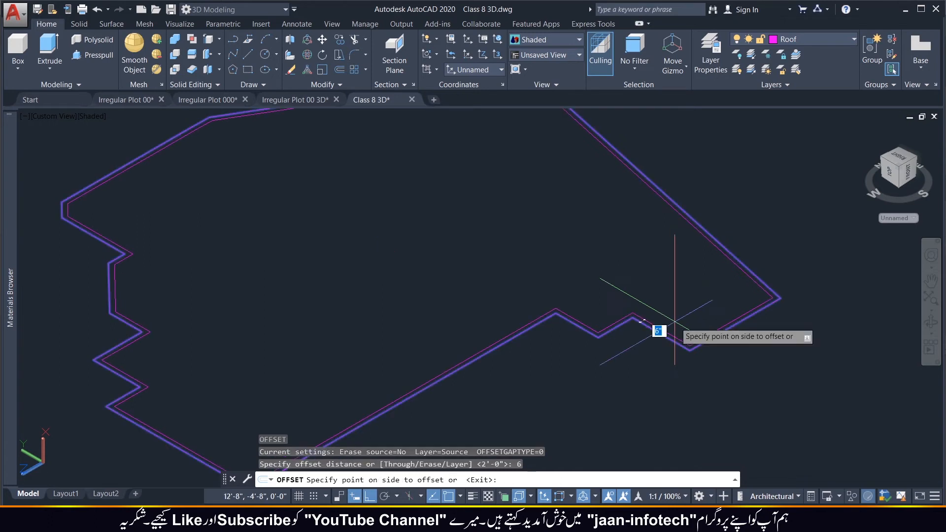
click(623, 317)
scroll(770, 241, up, 2)
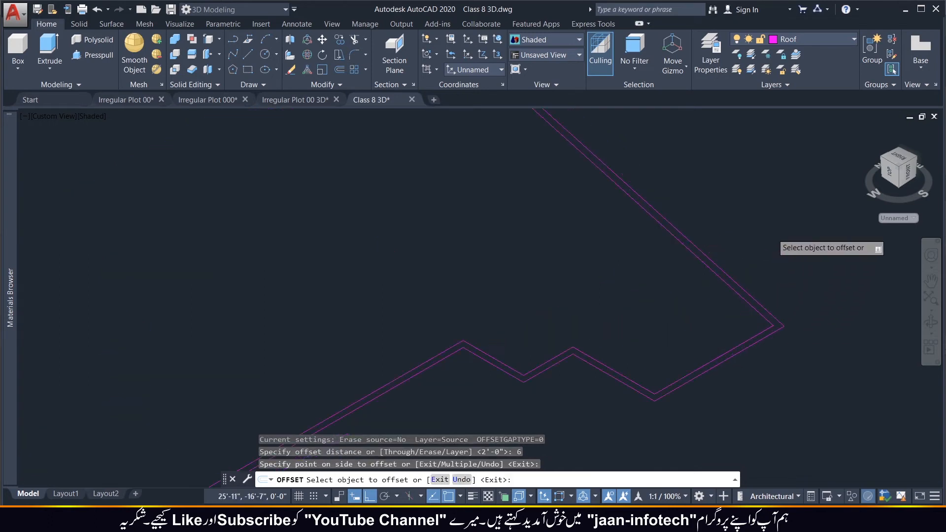
scroll(767, 332, up, 2)
key(Escape)
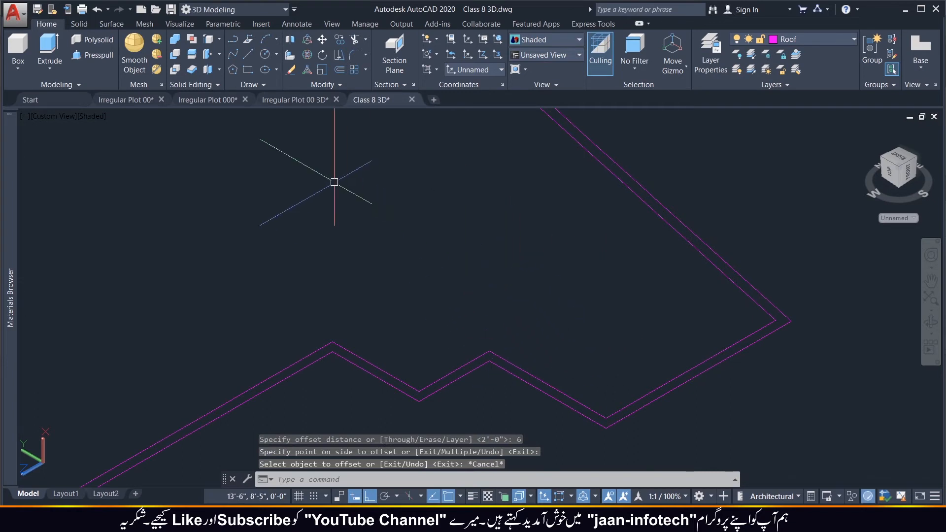
Presspull the area inside the inner roof polyline to a height of 6 inches.
click(107, 55)
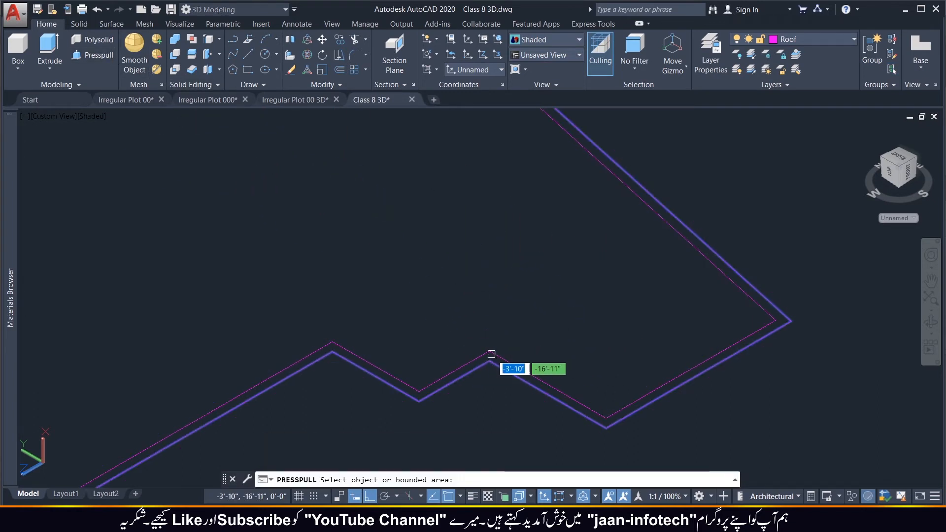
scroll(492, 359, up, 2)
scroll(491, 365, up, 2)
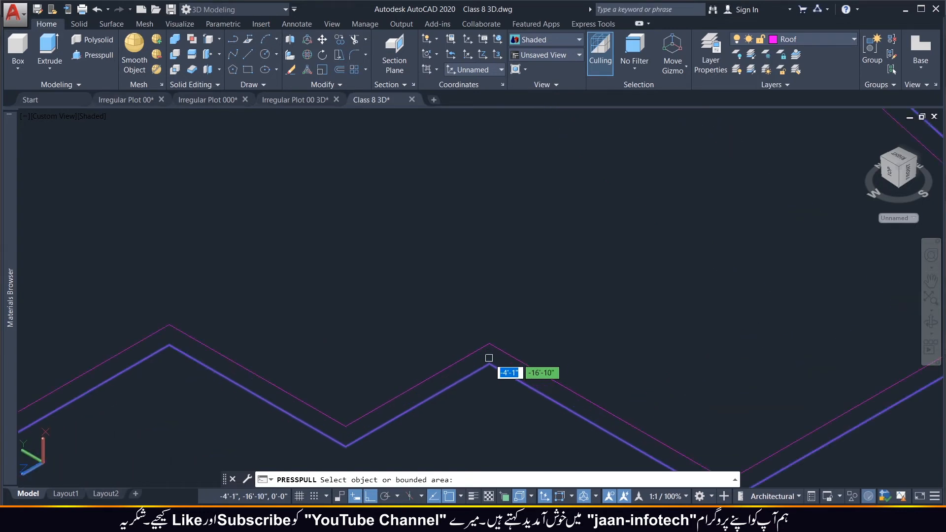
scroll(489, 351, down, 3)
click(489, 345)
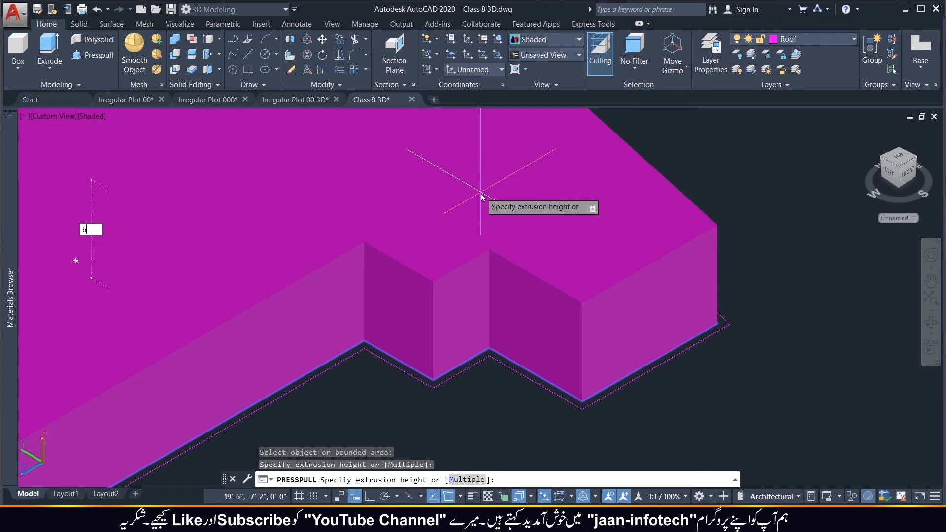
text(6)
key(Return)
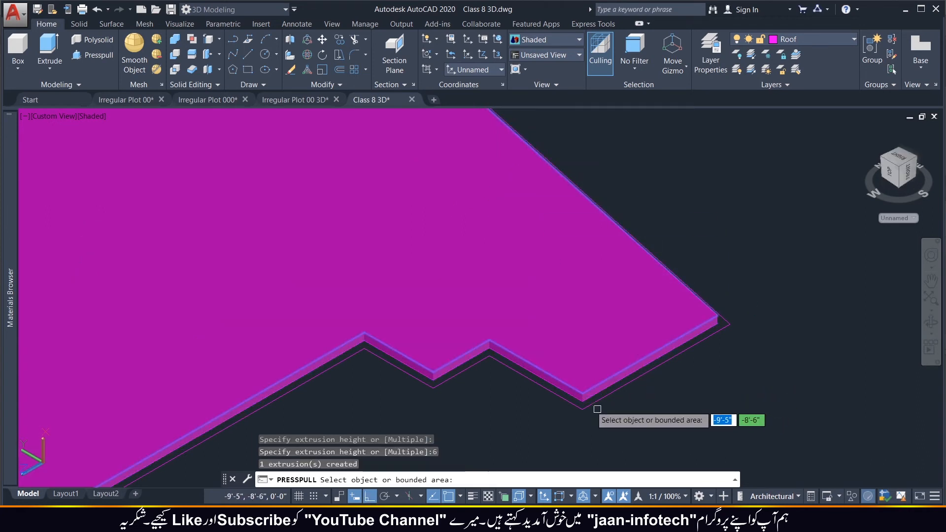
Presspull the area bounded by the outer roof polyline with an extrusion height of -6 inches.
scroll(599, 393, up, 4)
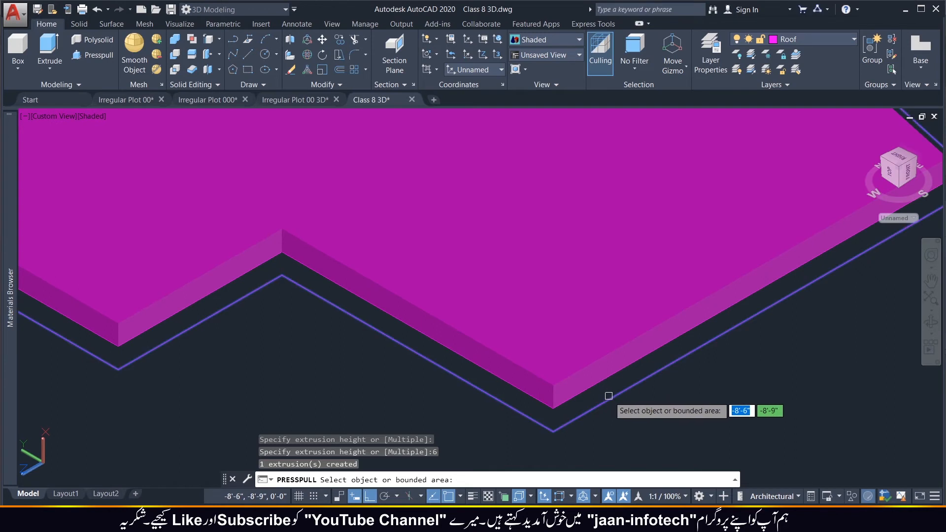
click(609, 396)
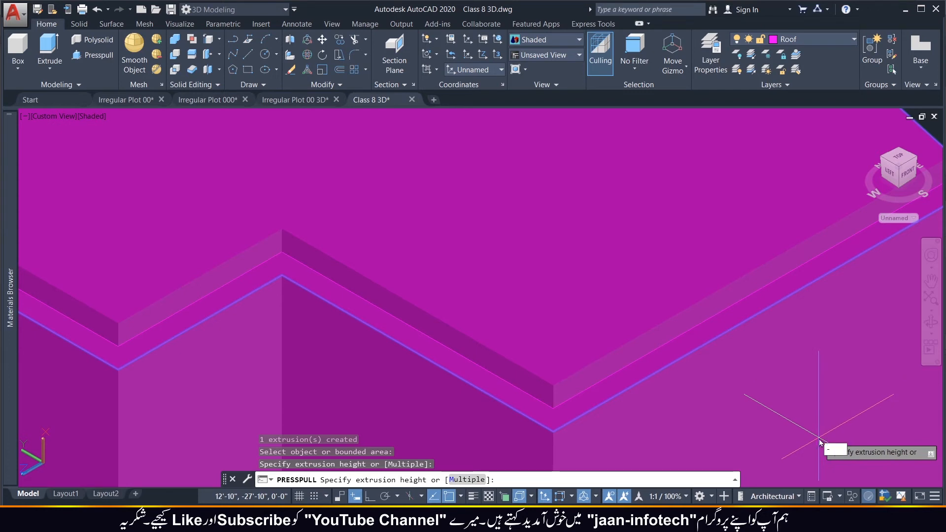
text(-6)
key(Return)
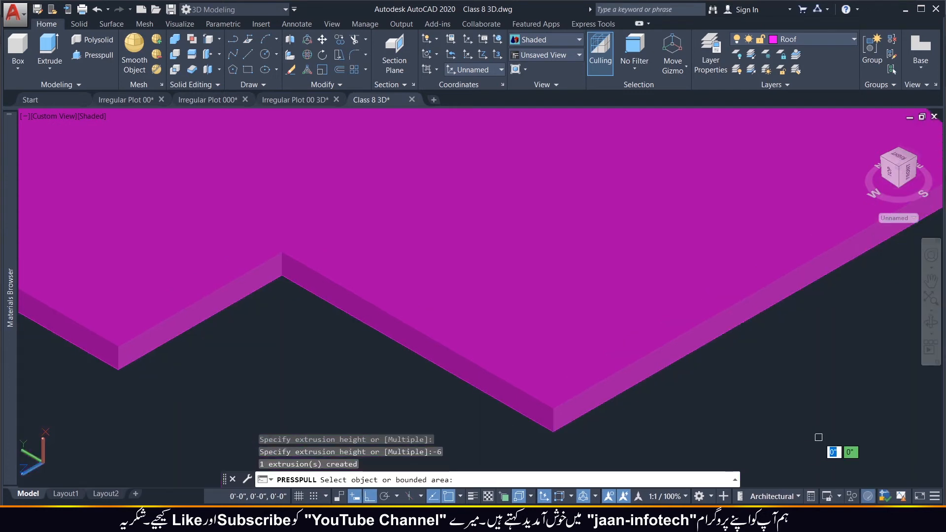
key(Return)
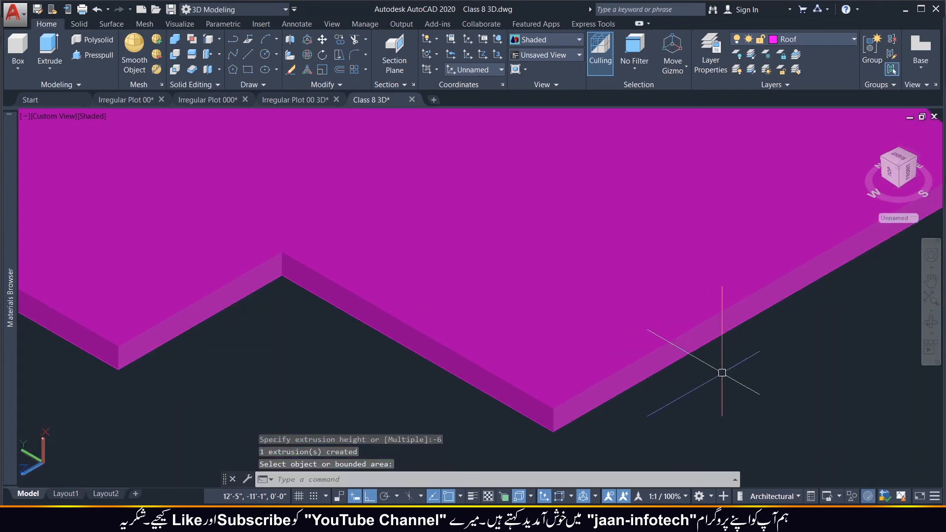
Try to subtract the inner roof slab from the outer roof slab.
click(175, 54)
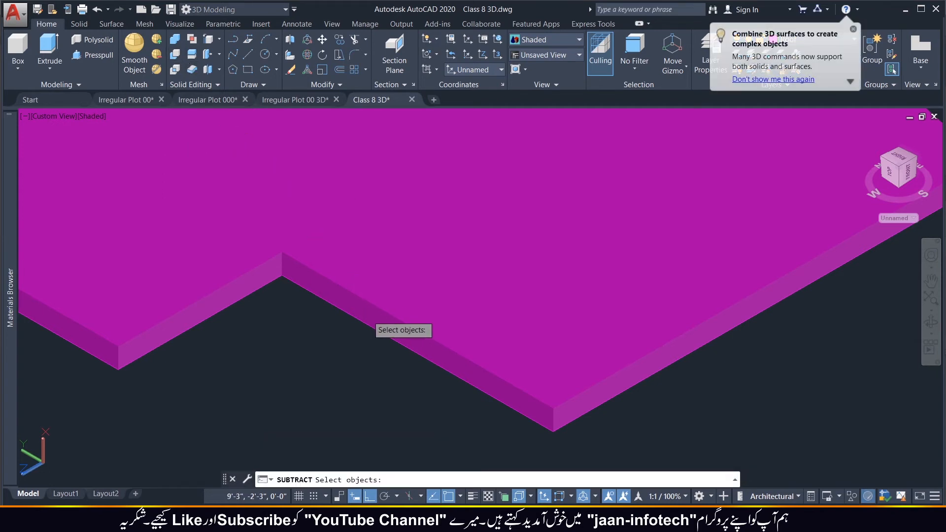
click(382, 307)
key(Return)
click(485, 223)
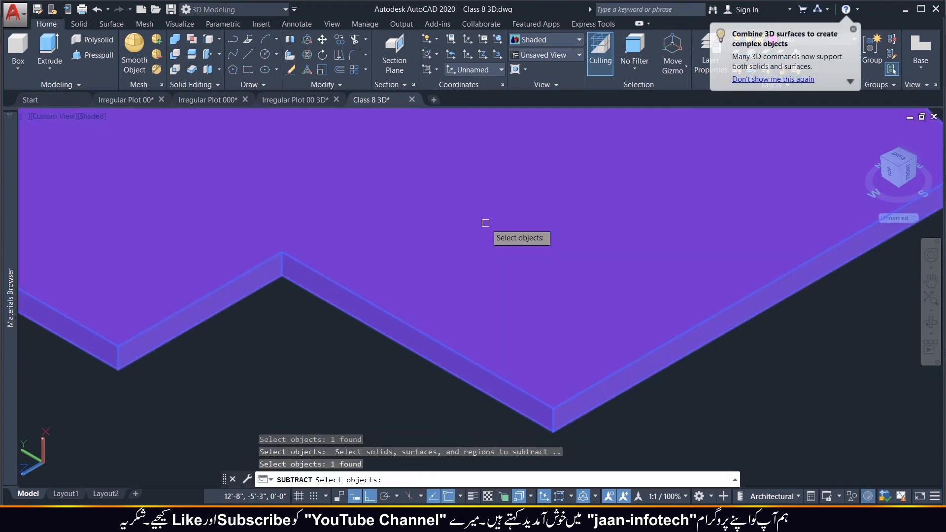
key(Return)
key(Escape)
Subtract the inner slab solid from the outer one, leaving a hollow rim along the roof outline.
click(175, 55)
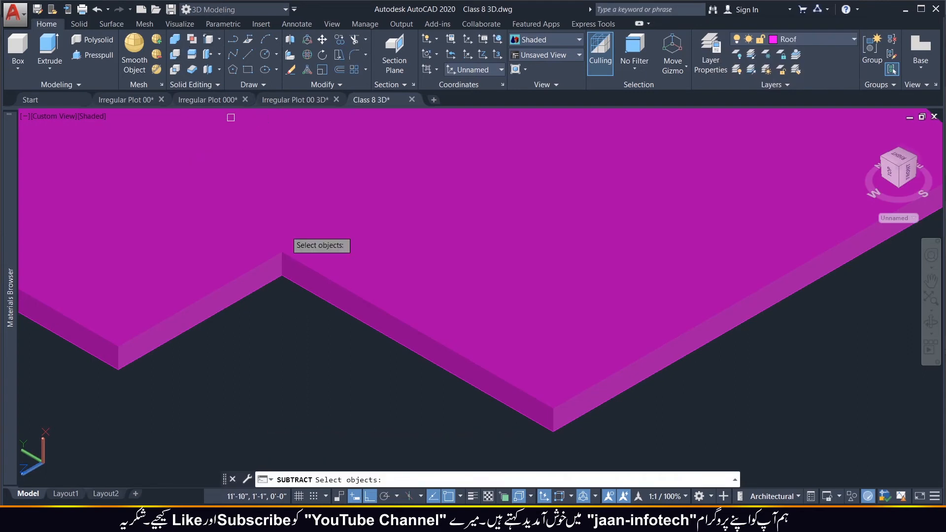
click(359, 311)
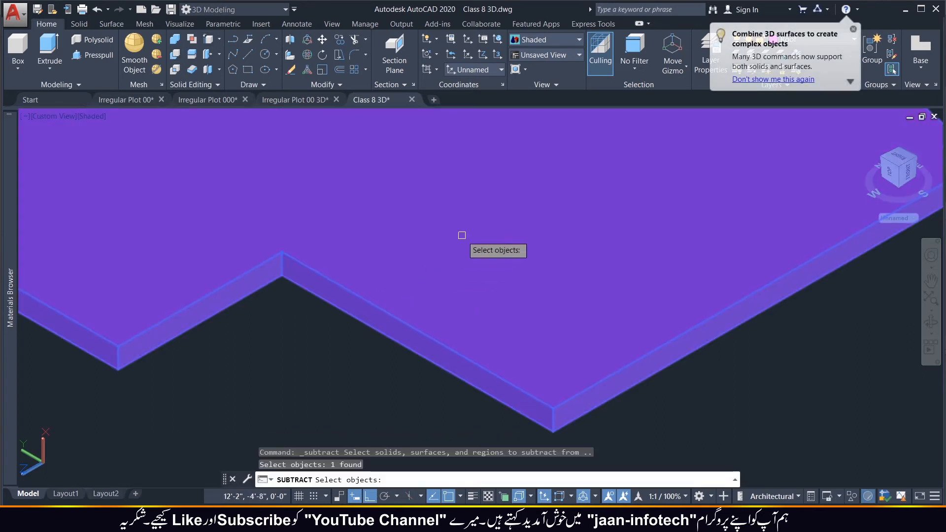
key(Return)
click(505, 219)
key(Return)
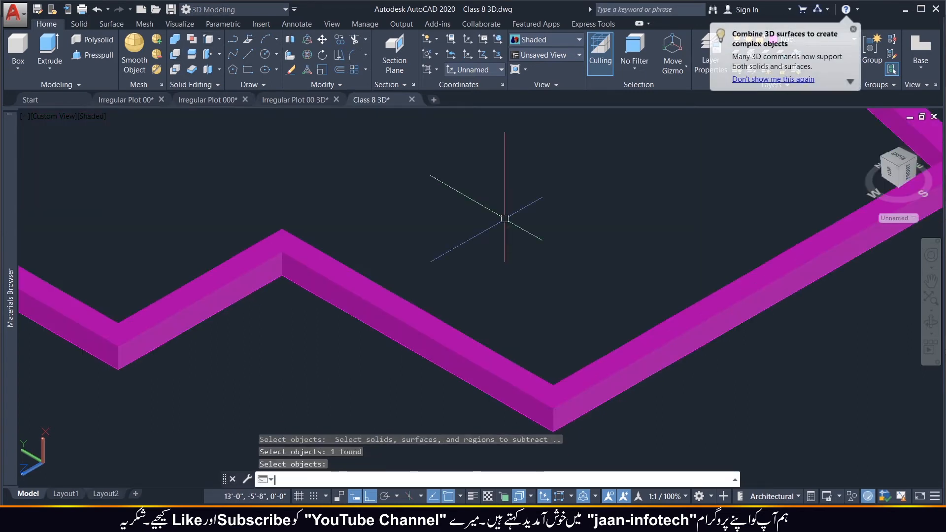
scroll(566, 270, down, 6)
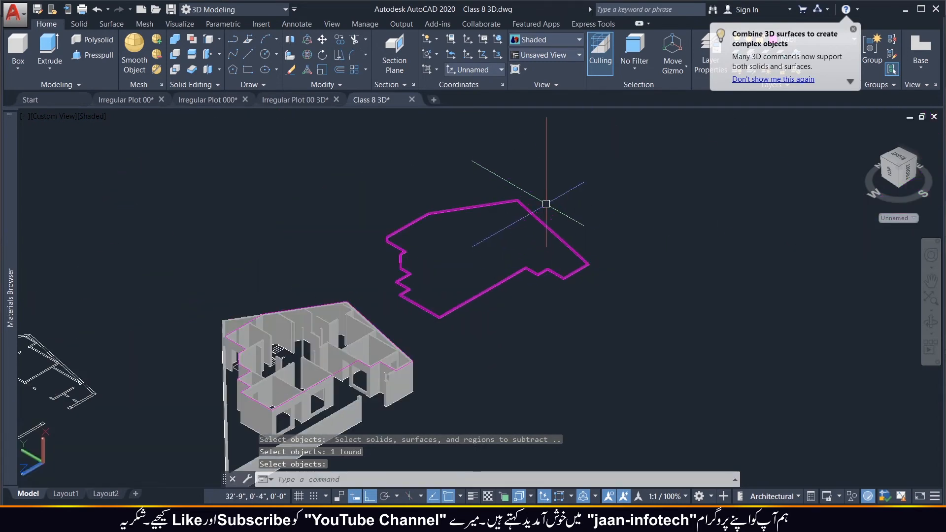
scroll(543, 197, up, 8)
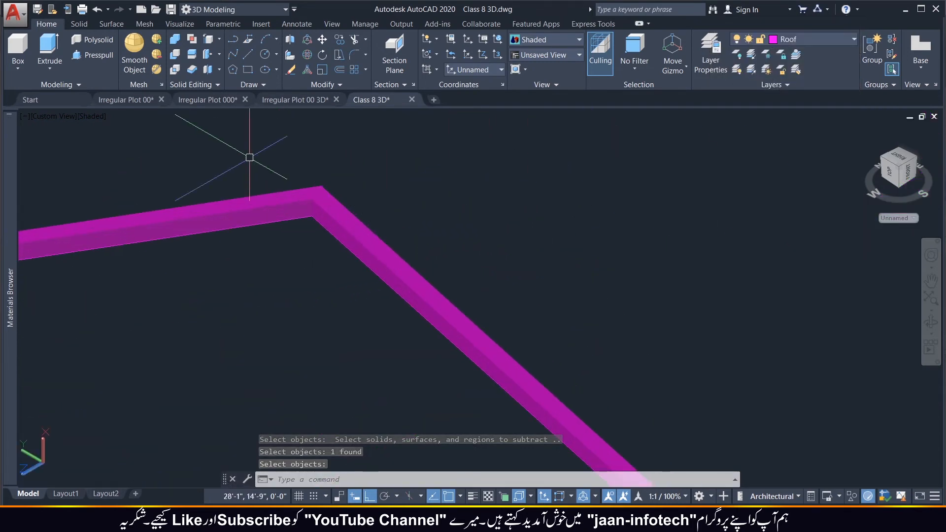
Presspull the narrow band between the inner and outer roof outlines to a height of 30 inches.
click(93, 55)
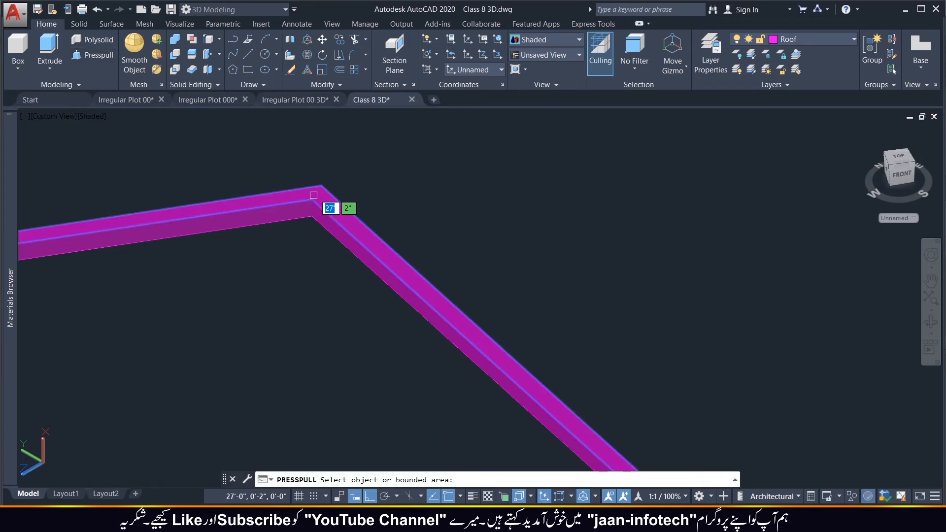
click(314, 196)
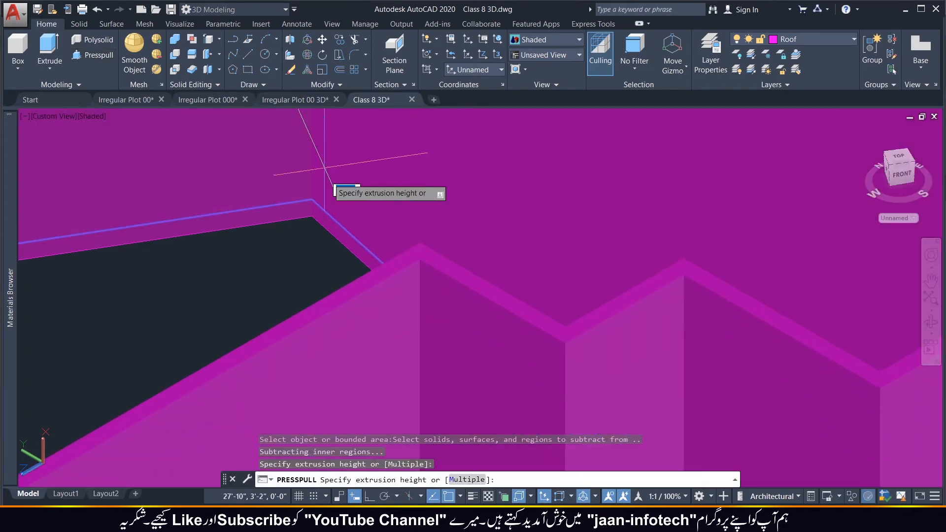
scroll(398, 351, down, 3)
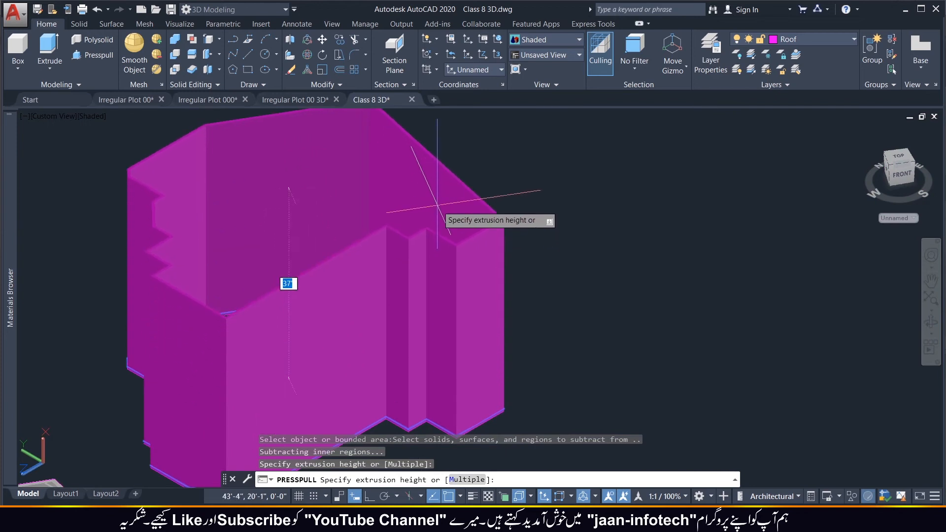
key(Return)
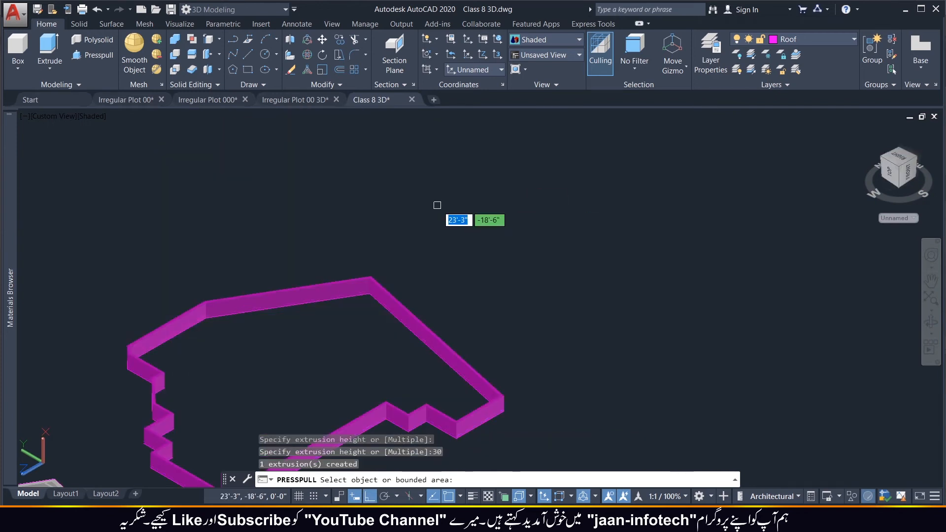
scroll(383, 338, down, 3)
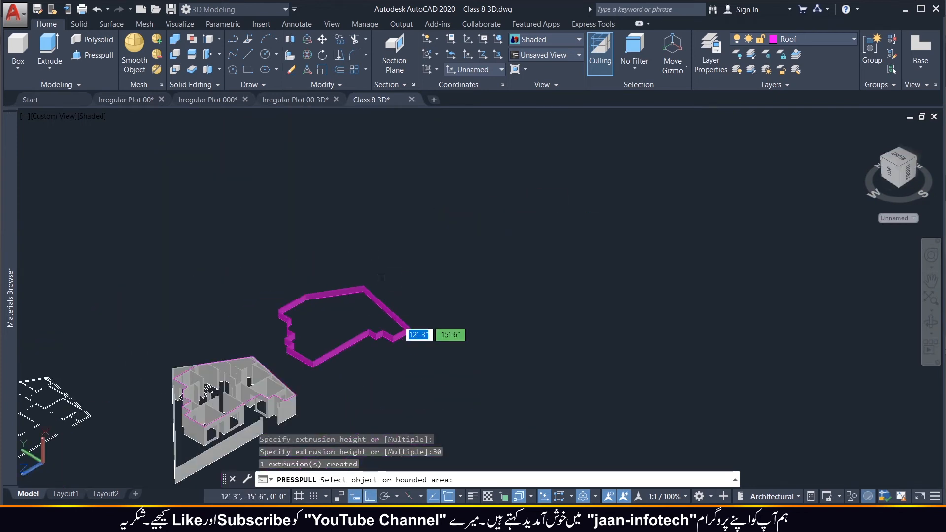
scroll(392, 301, up, 2)
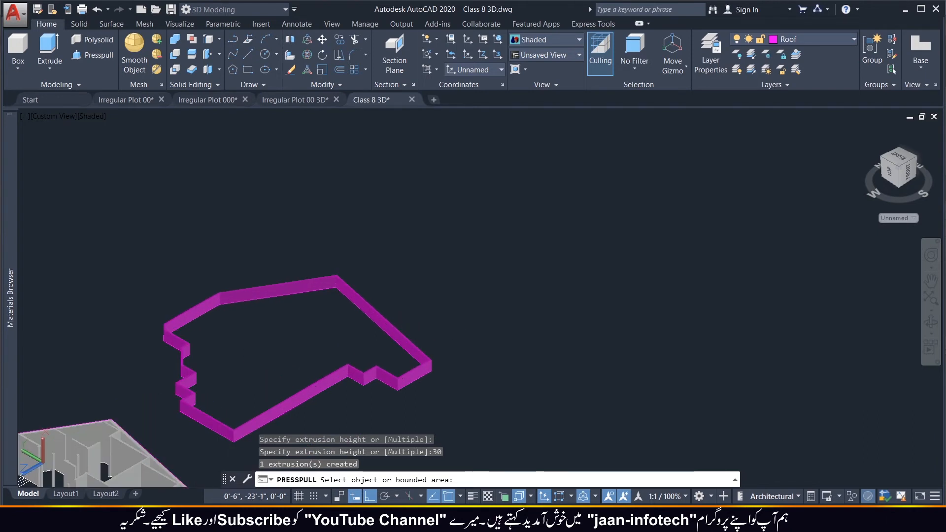
key(Escape)
Hide the extruded roof rim solid, leaving the roof outline polylines in view.
click(370, 307)
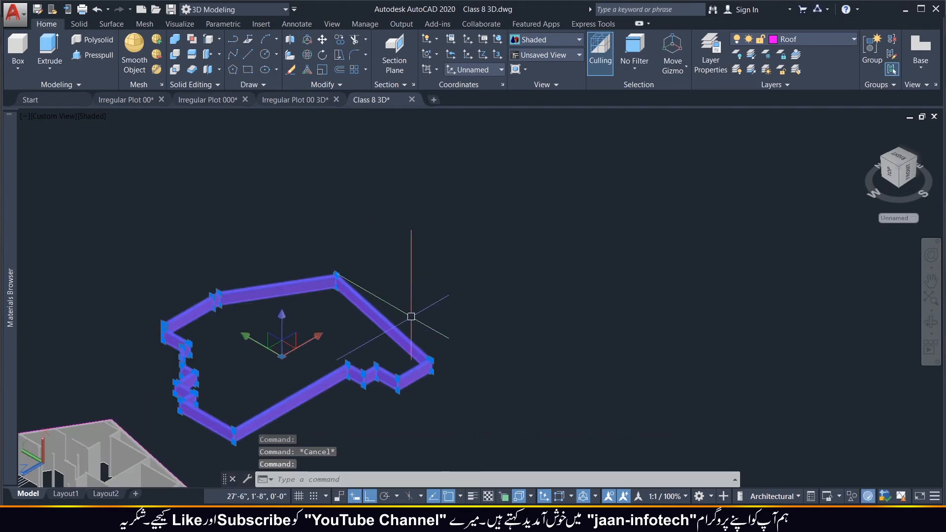
click(851, 497)
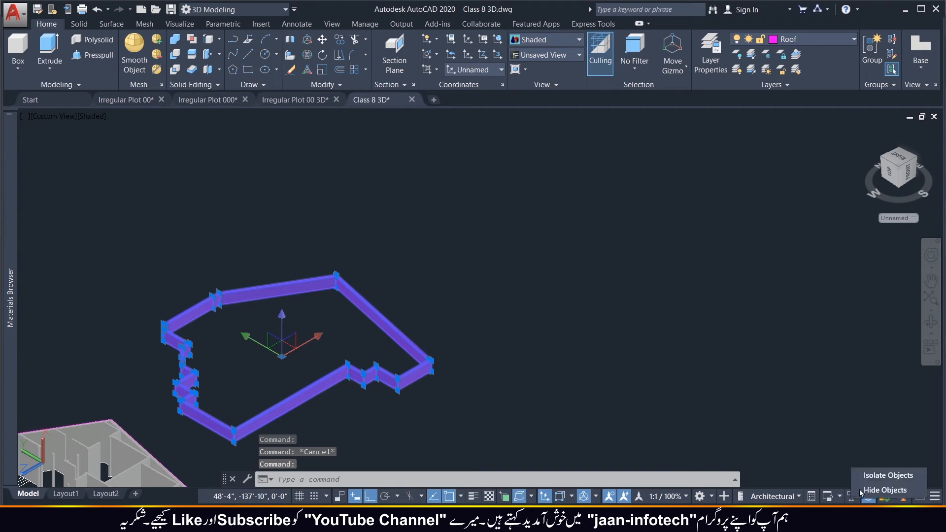
click(866, 491)
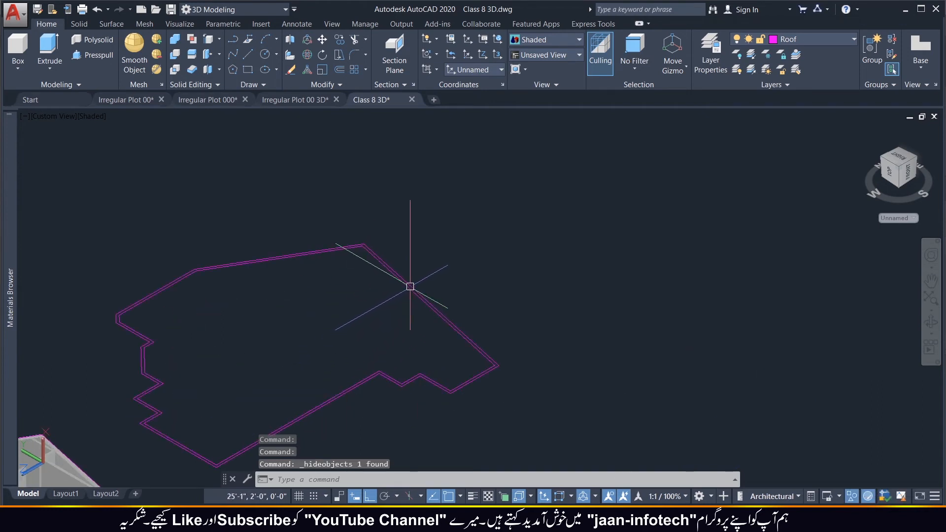
right_click(410, 286)
mouse_move(450, 340)
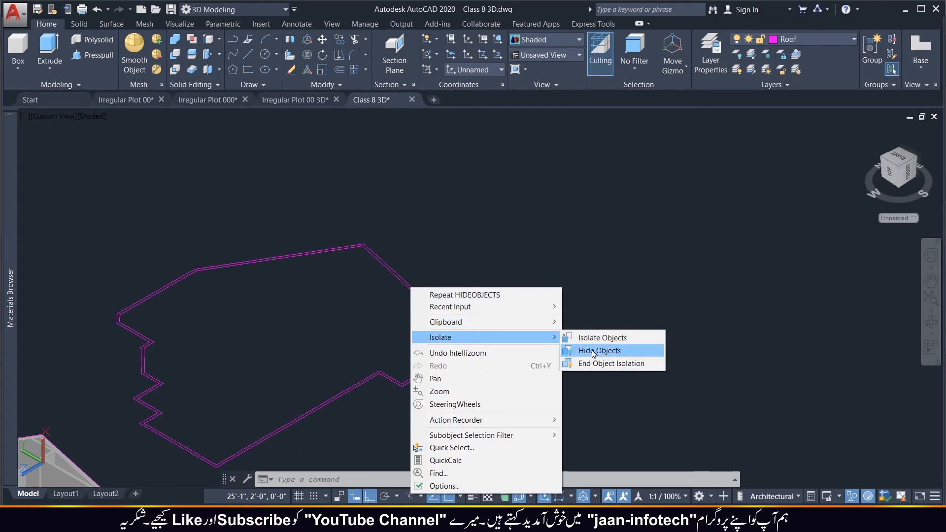
click(401, 285)
Presspull the area inside the inner roof polyline to a height of 6 inches to form the roof slab.
scroll(374, 298, up, 3)
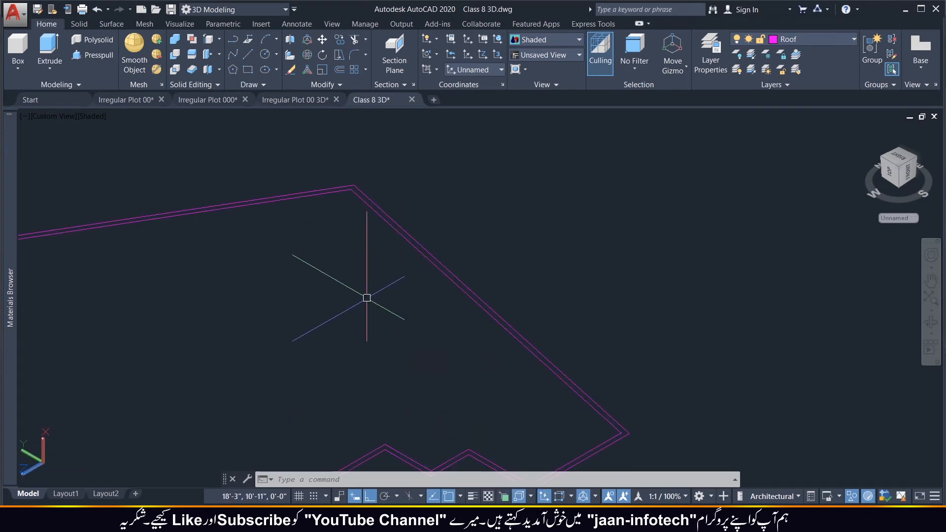
click(103, 55)
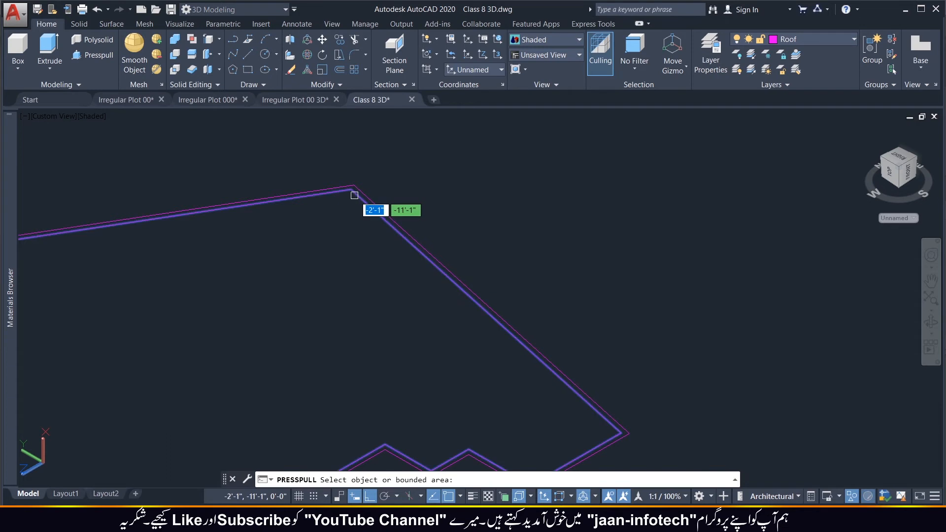
click(354, 197)
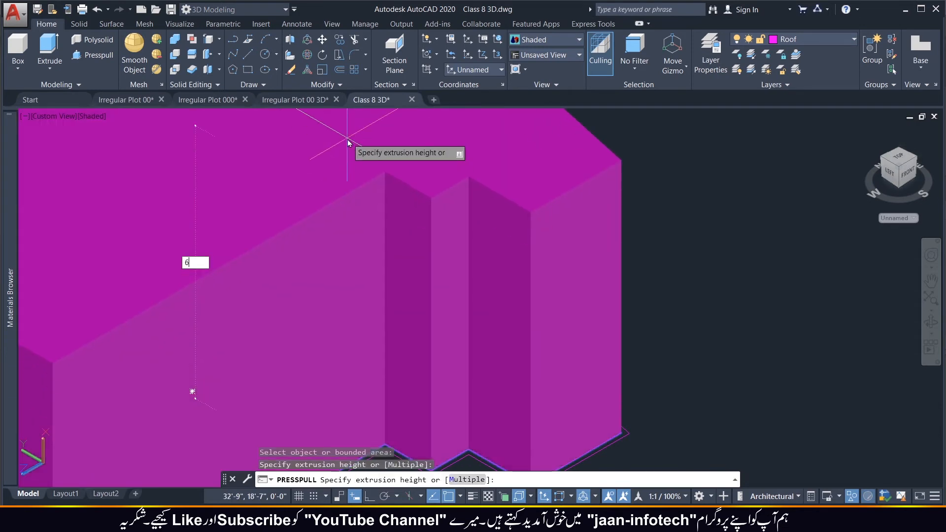
text(6)
key(Return)
scroll(555, 216, down, 5)
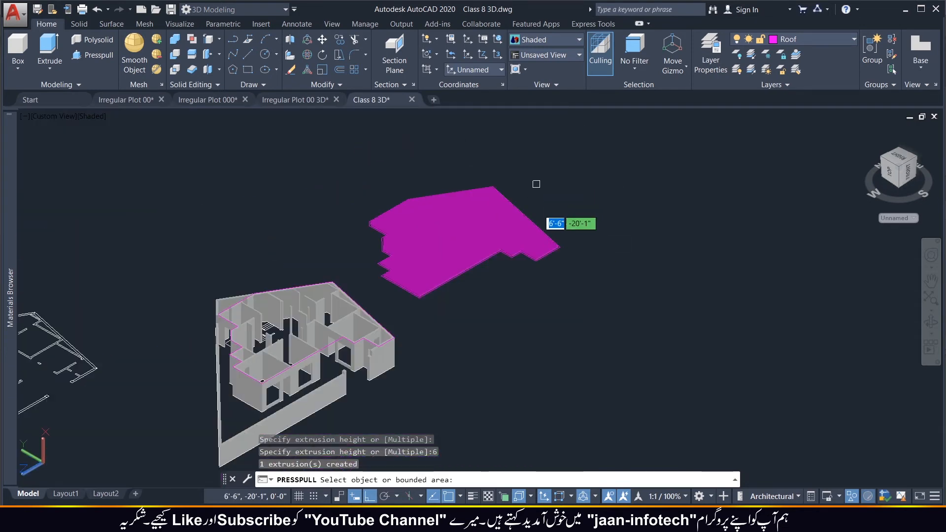
key(Escape)
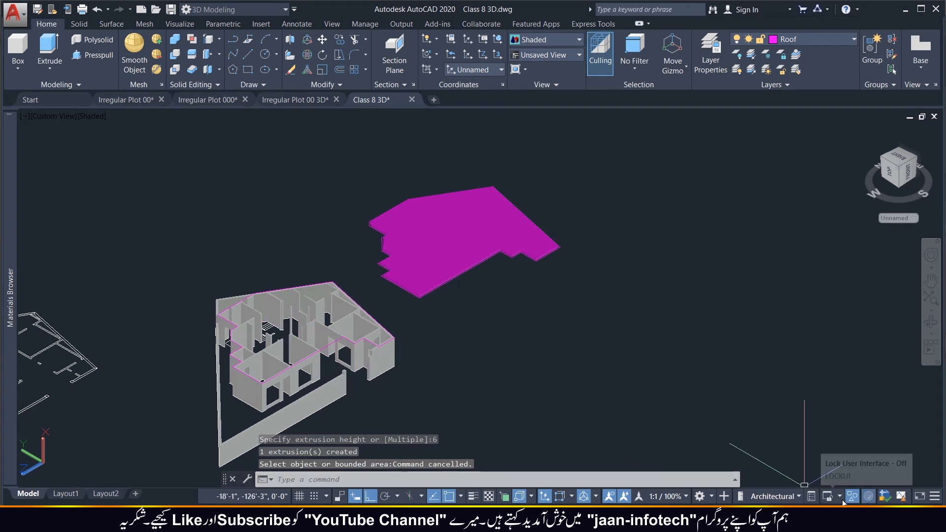